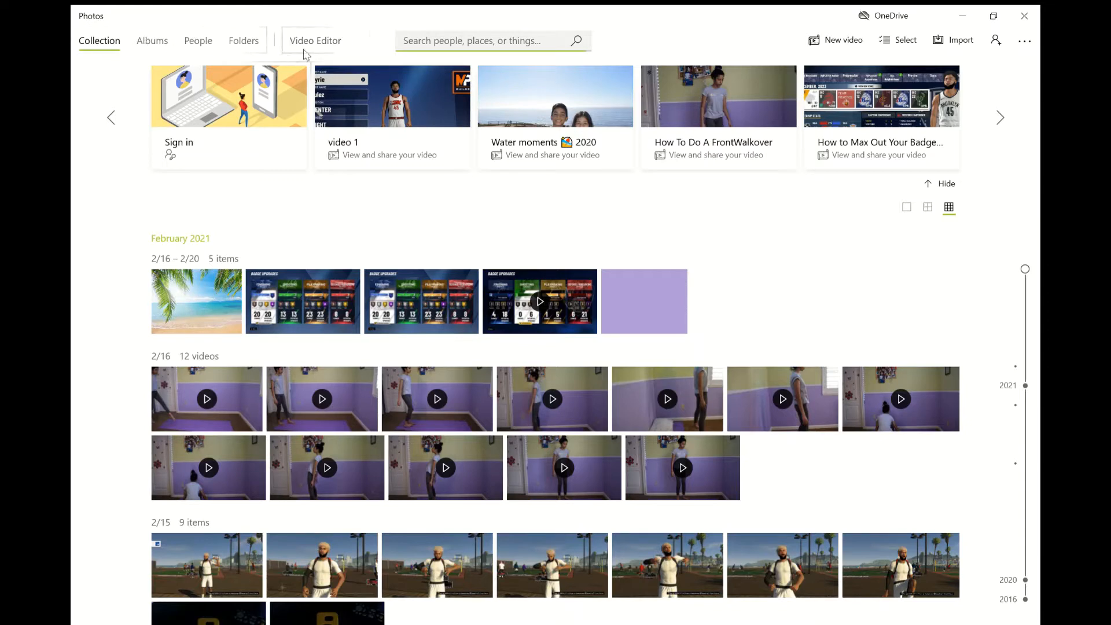
- Open the "video 1" project in the Video Editor and rename it "hi guys"
{"action": "left_click", "coordinate": [320, 39]}
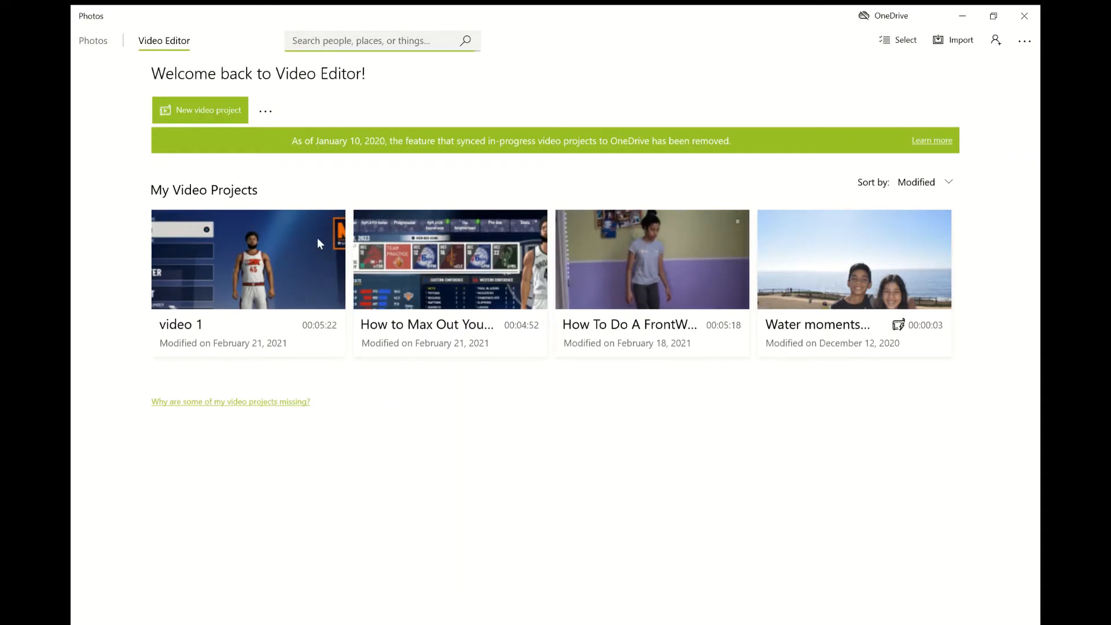
{"action": "left_click", "coordinate": [226, 257]}
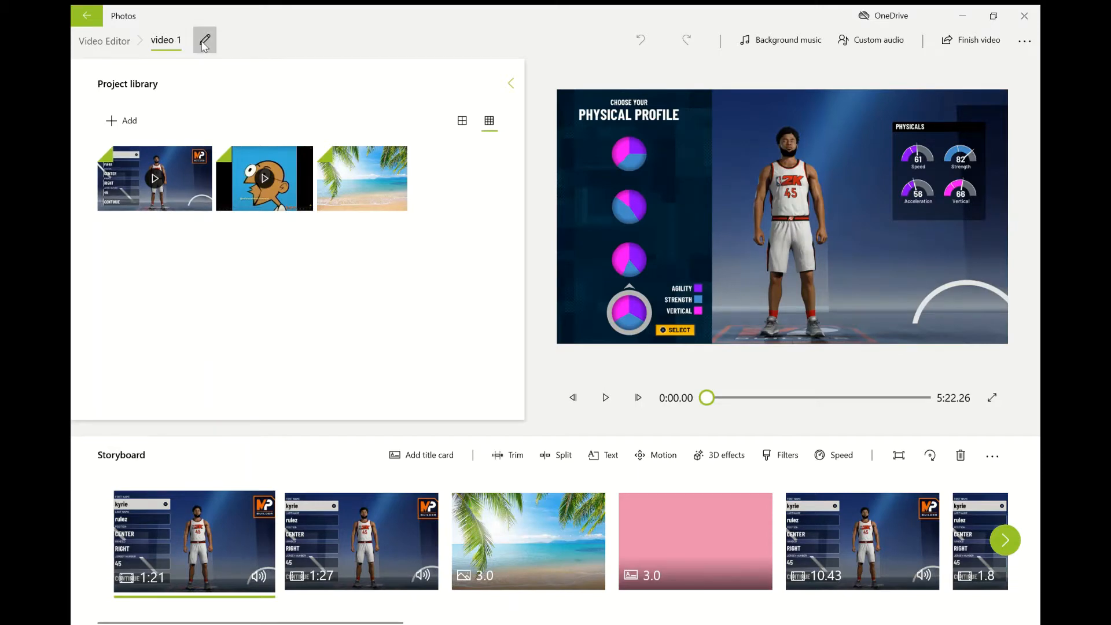
{"action": "left_click", "coordinate": [204, 42]}
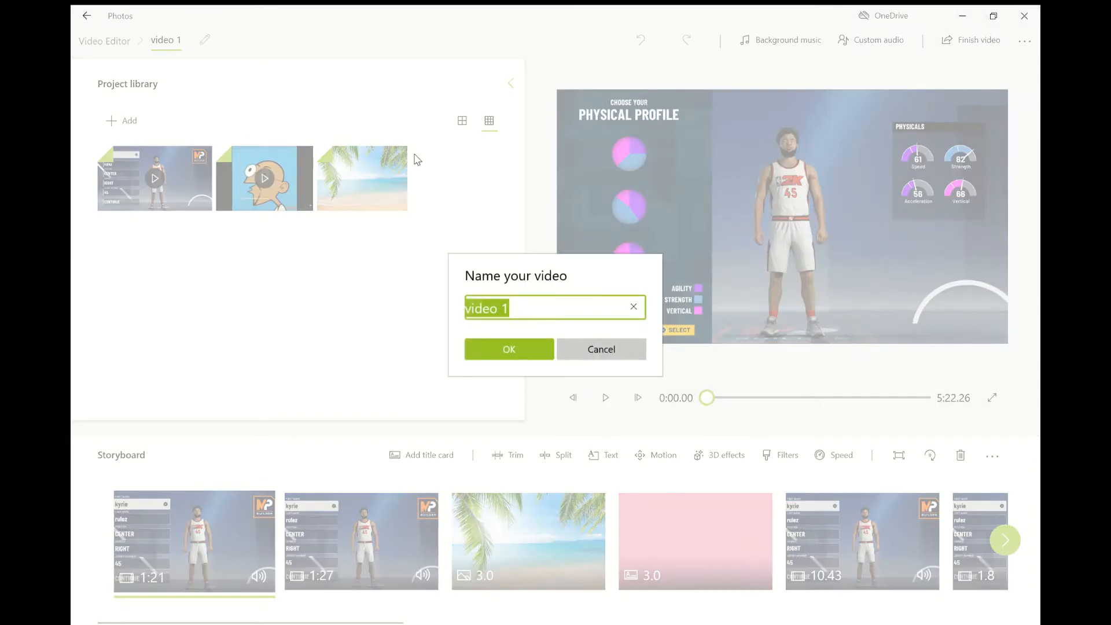
{"action": "key", "text": "BackSpace"}
{"action": "type", "text": "h"}
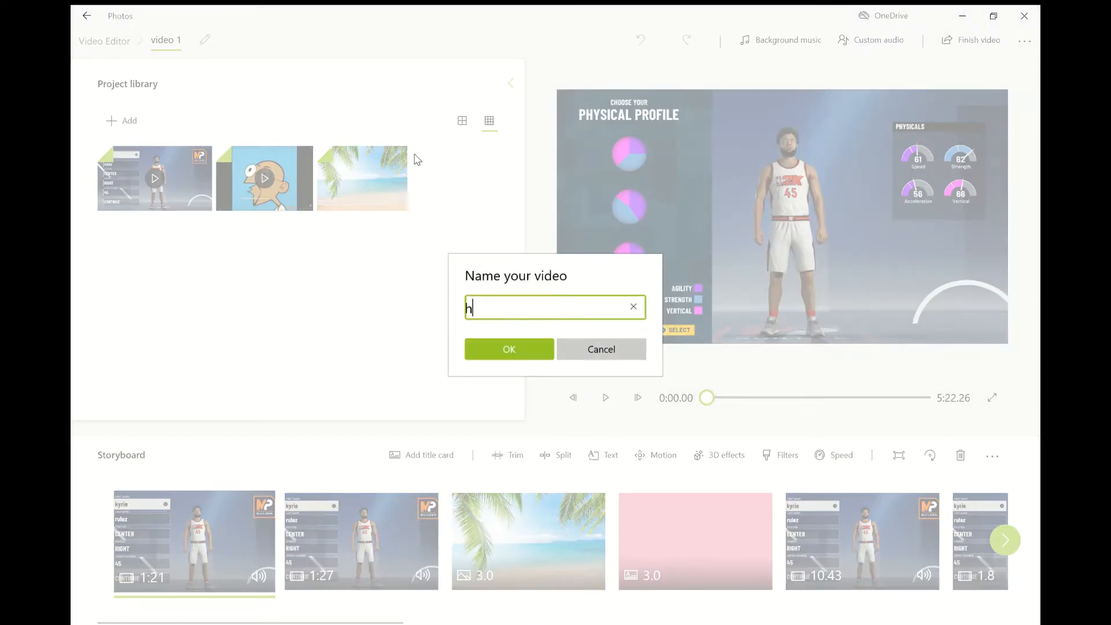
{"action": "type", "text": "i guys"}
{"action": "left_click", "coordinate": [491, 354]}
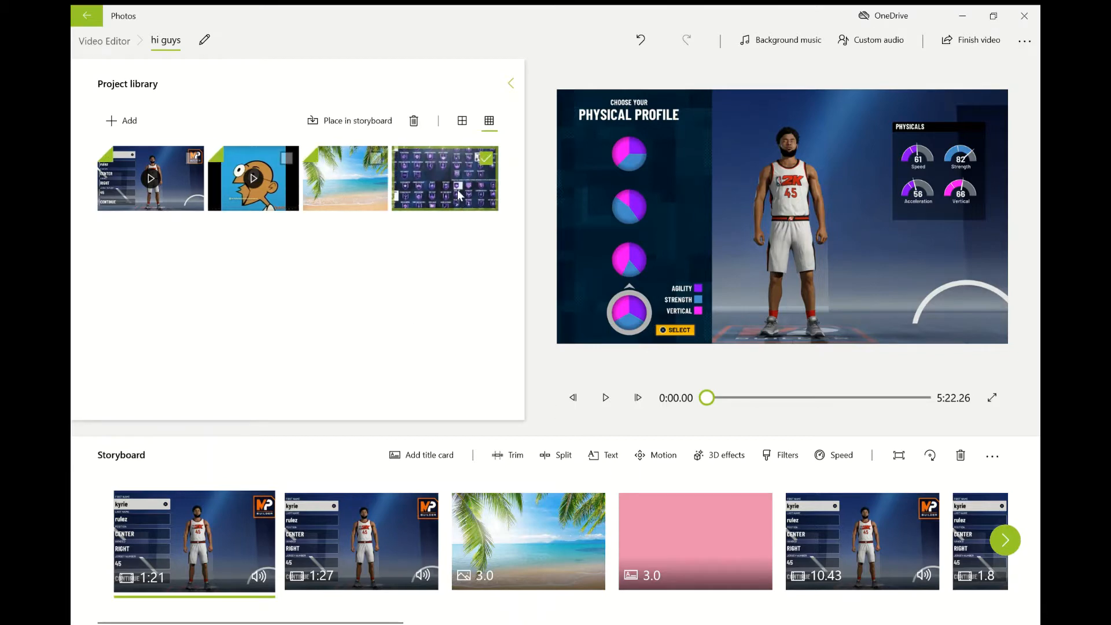
- Place the badges image after the first clip in the storyboard and add a title card before that image
{"action": "left_click_drag", "start_coordinate": [458, 189], "coordinate": [415, 550]}
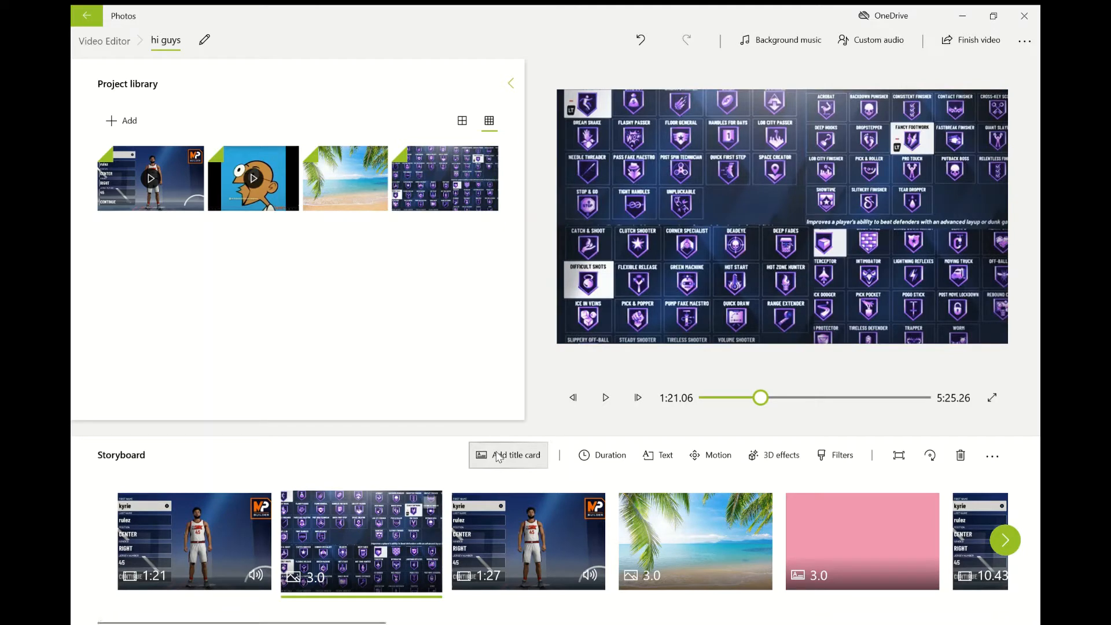
{"action": "left_click", "coordinate": [497, 455]}
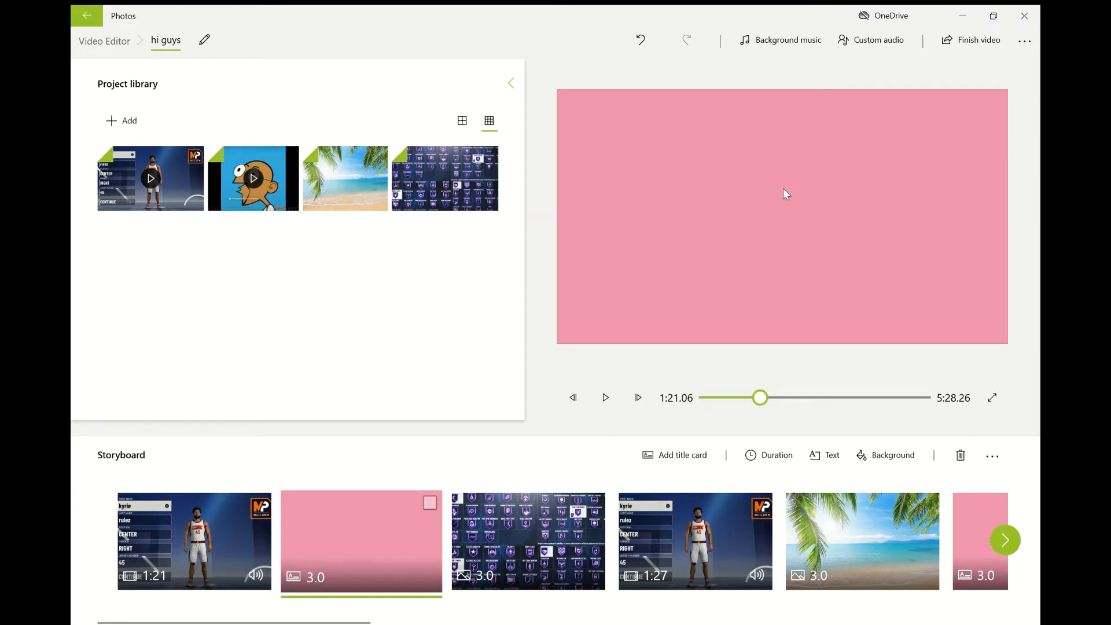
- Set the new title card's duration to 1 second
{"action": "left_click", "coordinate": [760, 465]}
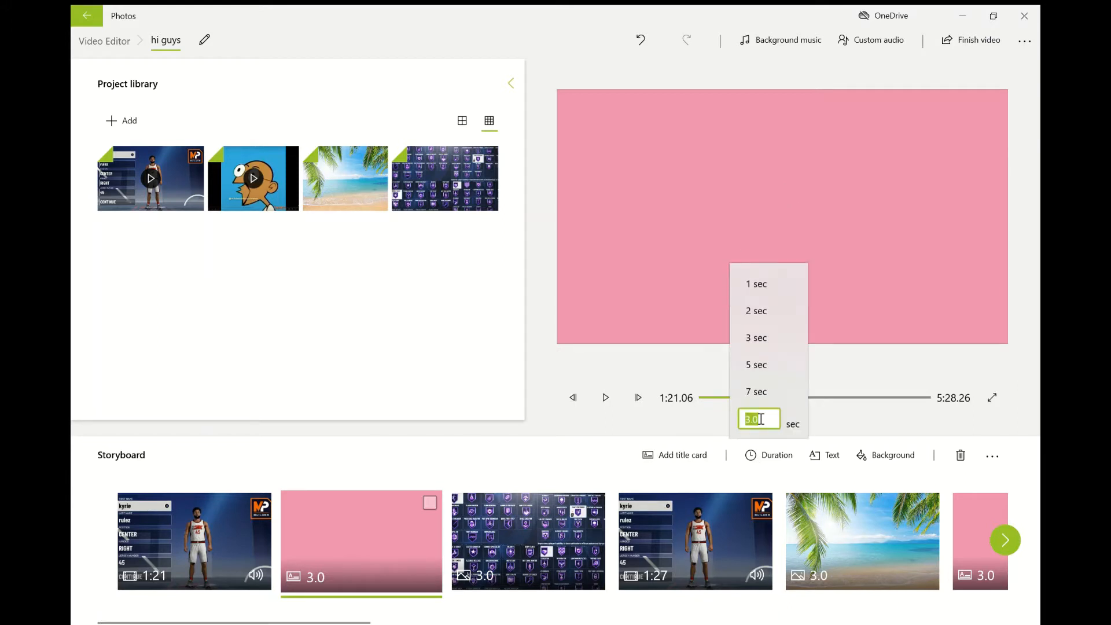
{"action": "key", "text": "BackSpace"}
{"action": "type", "text": "1"}
{"action": "left_click", "coordinate": [825, 427]}
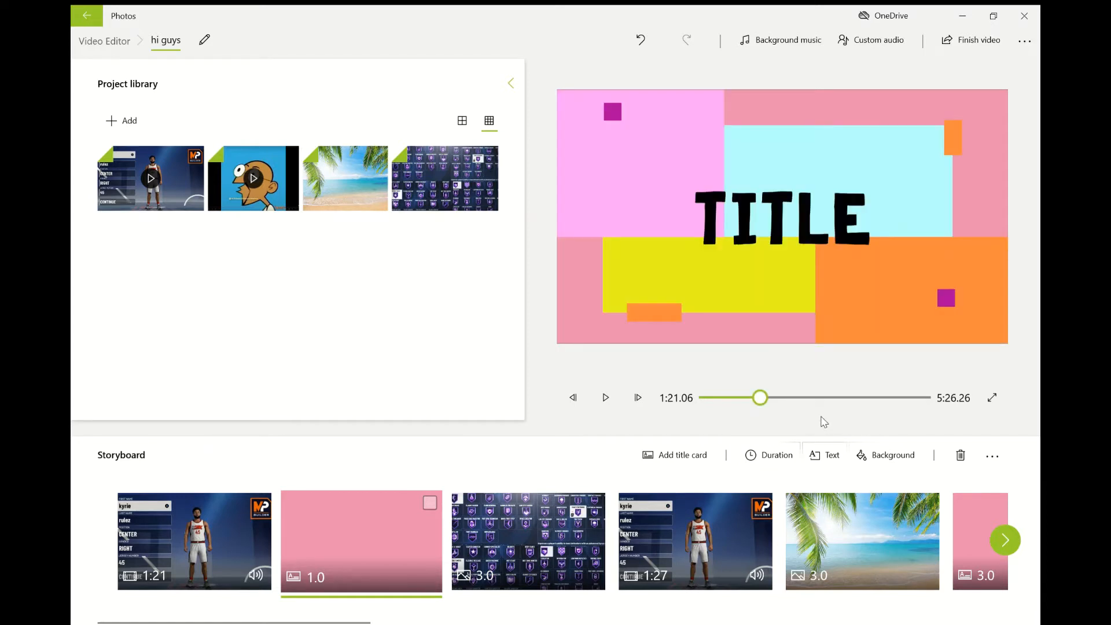
- Apply the Adventure animated text style to the title card with the large centred layout
{"action": "left_click", "coordinate": [824, 455]}
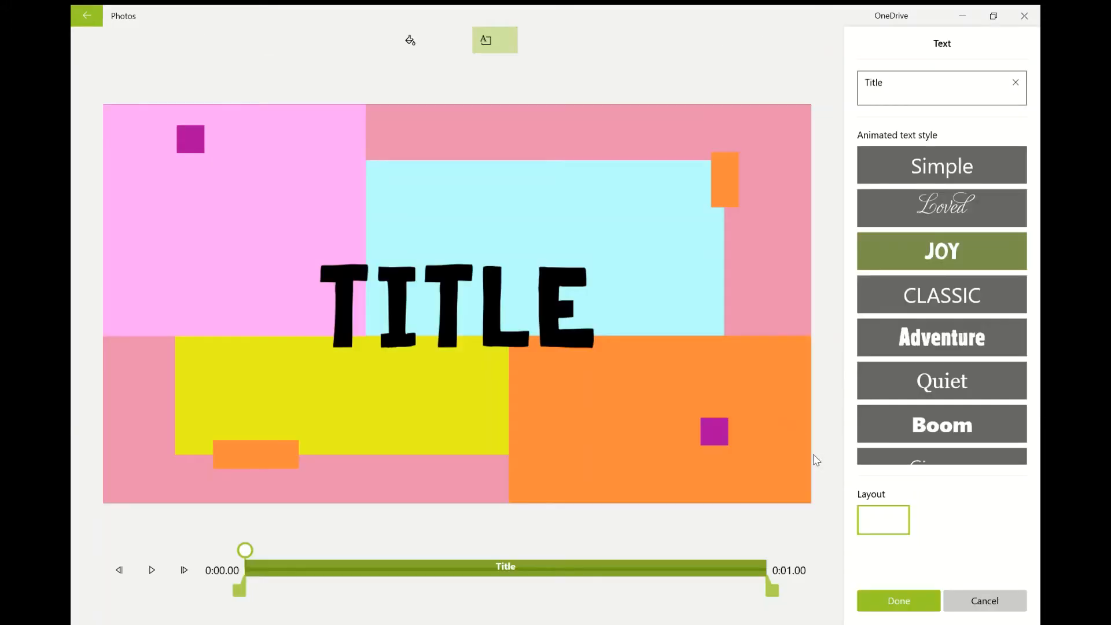
{"action": "left_click", "coordinate": [915, 343]}
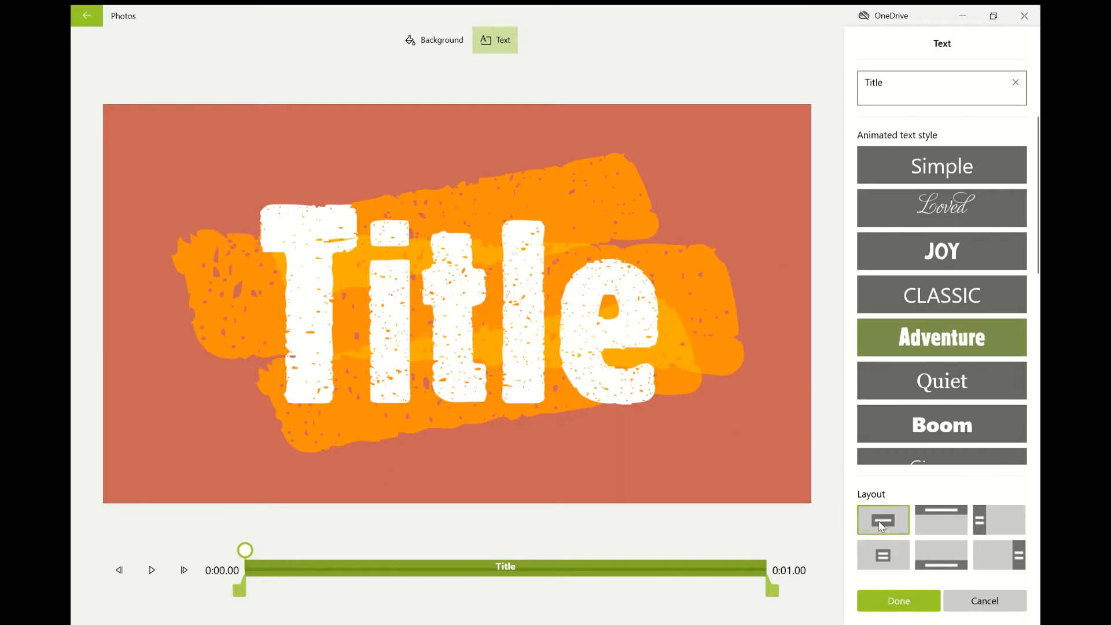
{"action": "left_click", "coordinate": [947, 520]}
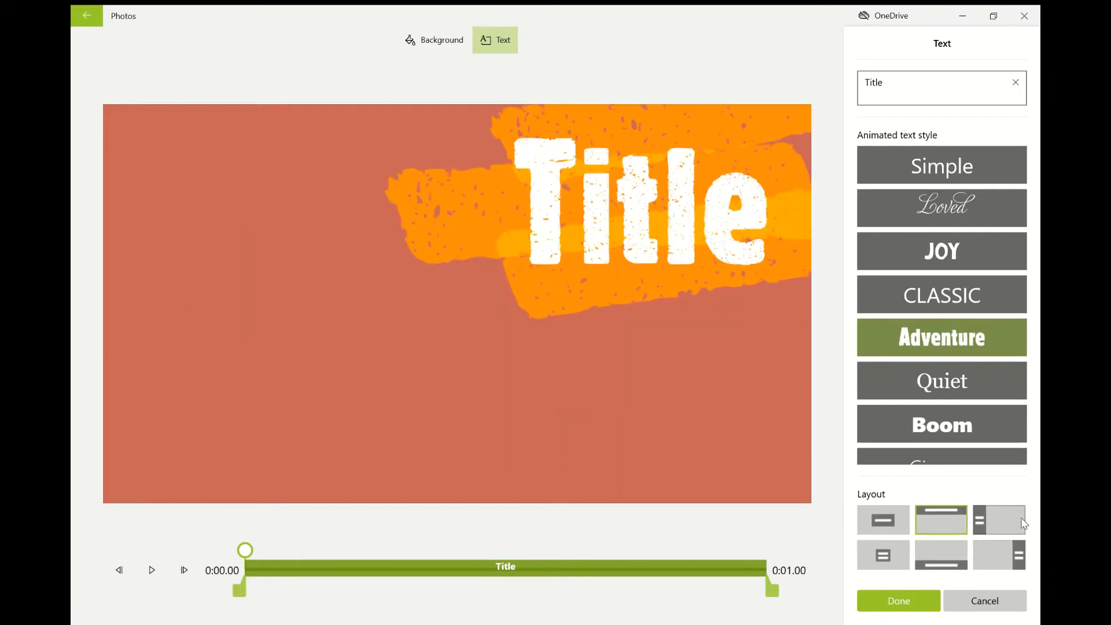
{"action": "left_click", "coordinate": [887, 525]}
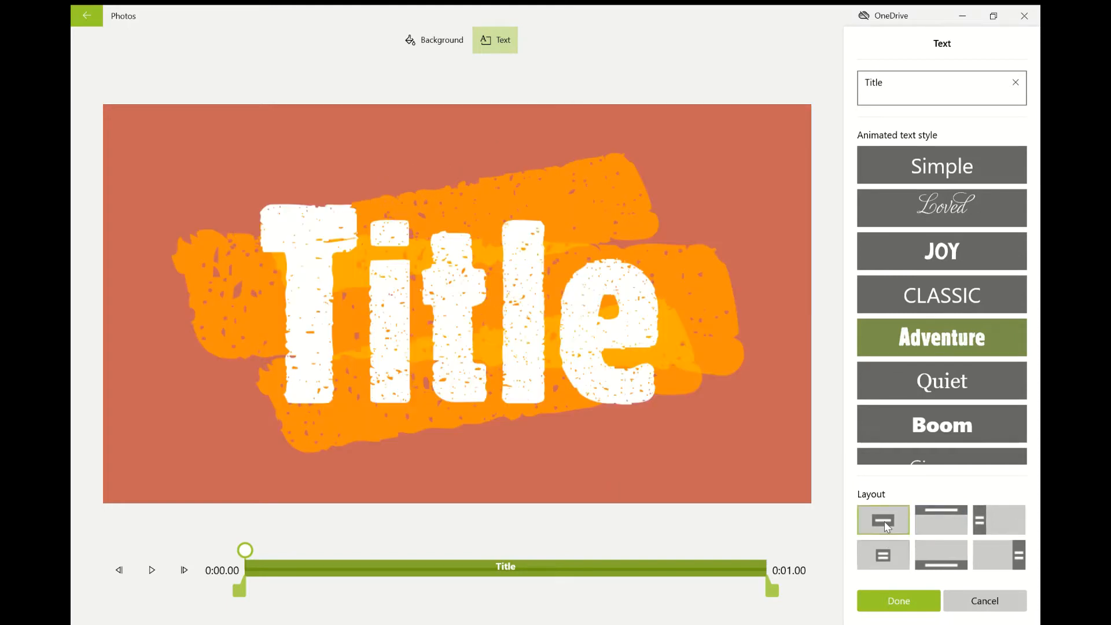
- Replace the title card's text with "like & sub" and apply it
{"action": "left_click", "coordinate": [920, 98]}
{"action": "key", "text": "ctrl+a"}
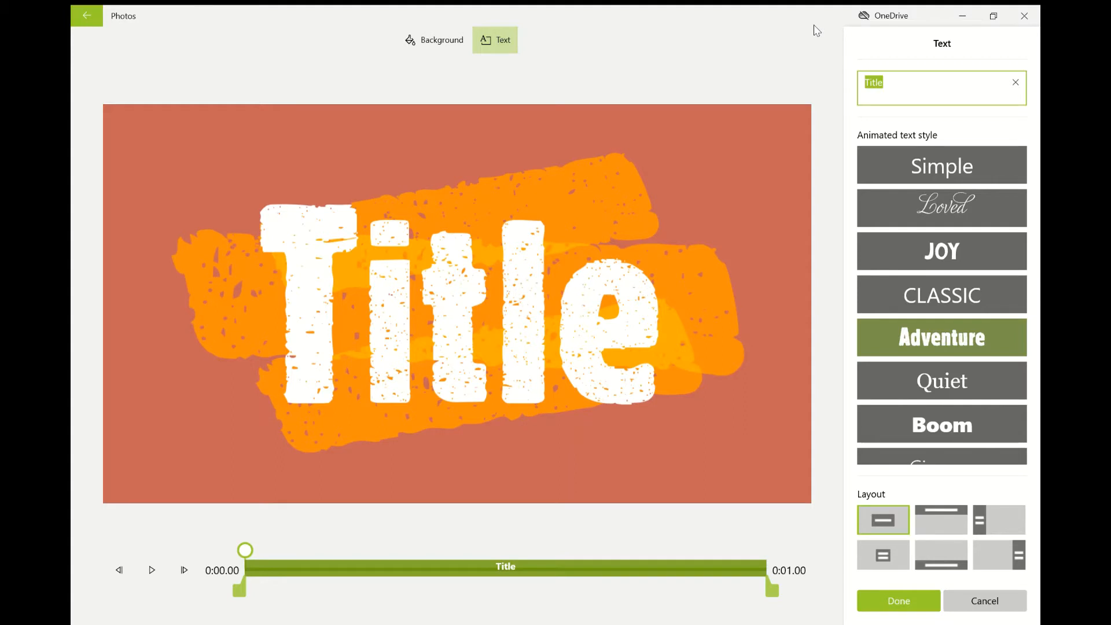
{"action": "key", "text": "BackSpace"}
{"action": "type", "text": "like sub"}
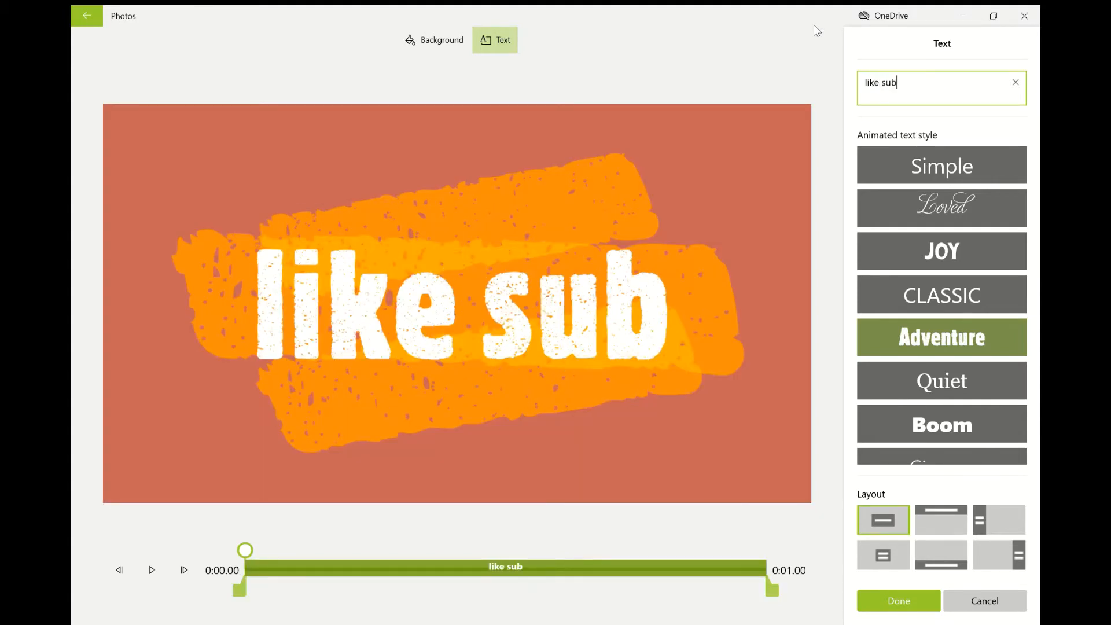
{"action": "left_click", "coordinate": [882, 82]}
{"action": "type", "text": "&"}
{"action": "left_click", "coordinate": [893, 606]}
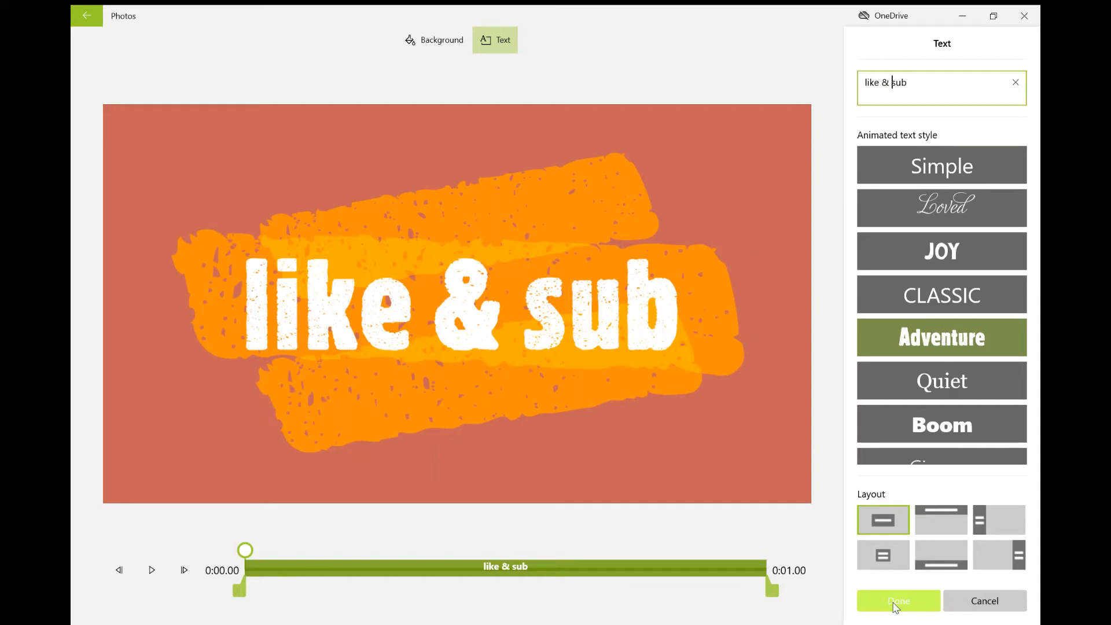
{"action": "left_click", "coordinate": [895, 606]}
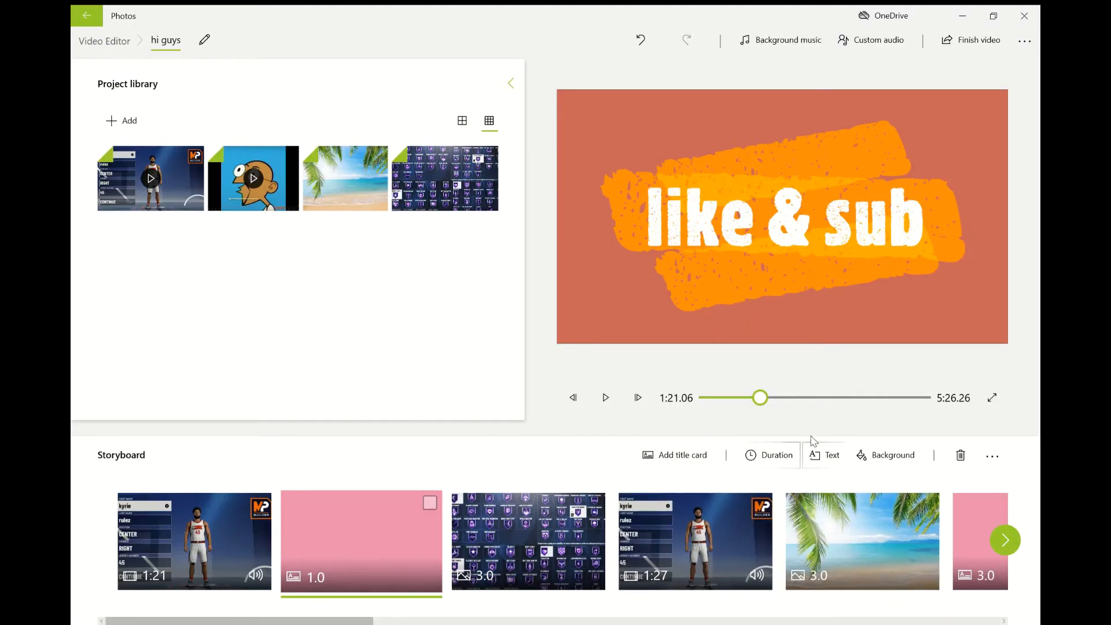
- Change the title card's background to a new bright red custom color and apply it
{"action": "left_click", "coordinate": [890, 454]}
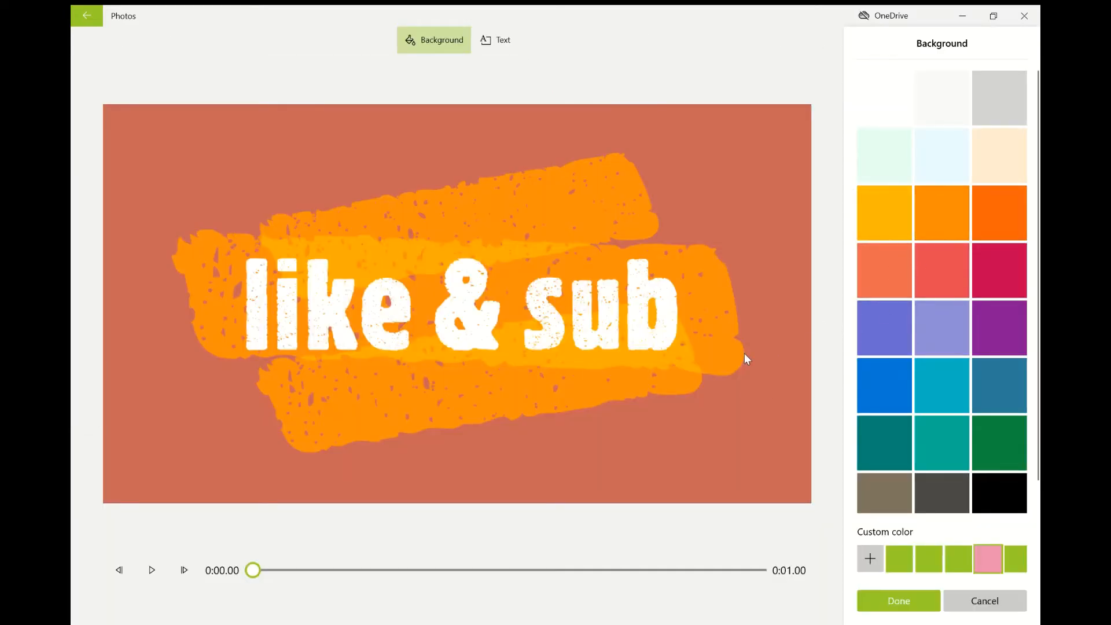
{"action": "left_click", "coordinate": [988, 191]}
{"action": "left_click", "coordinate": [993, 264]}
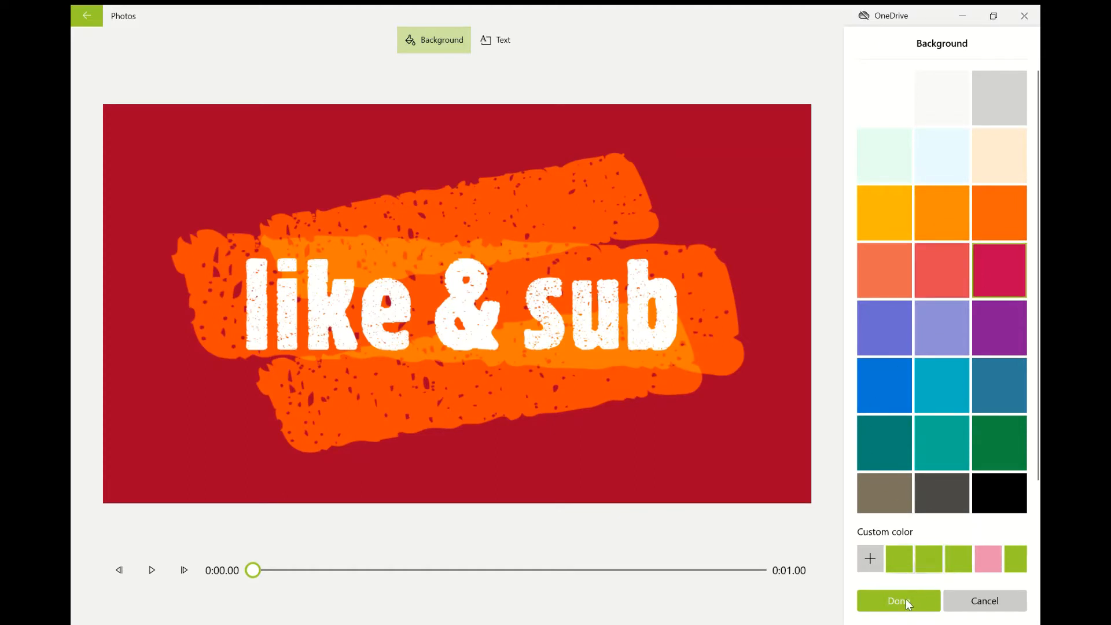
{"action": "left_click", "coordinate": [874, 556]}
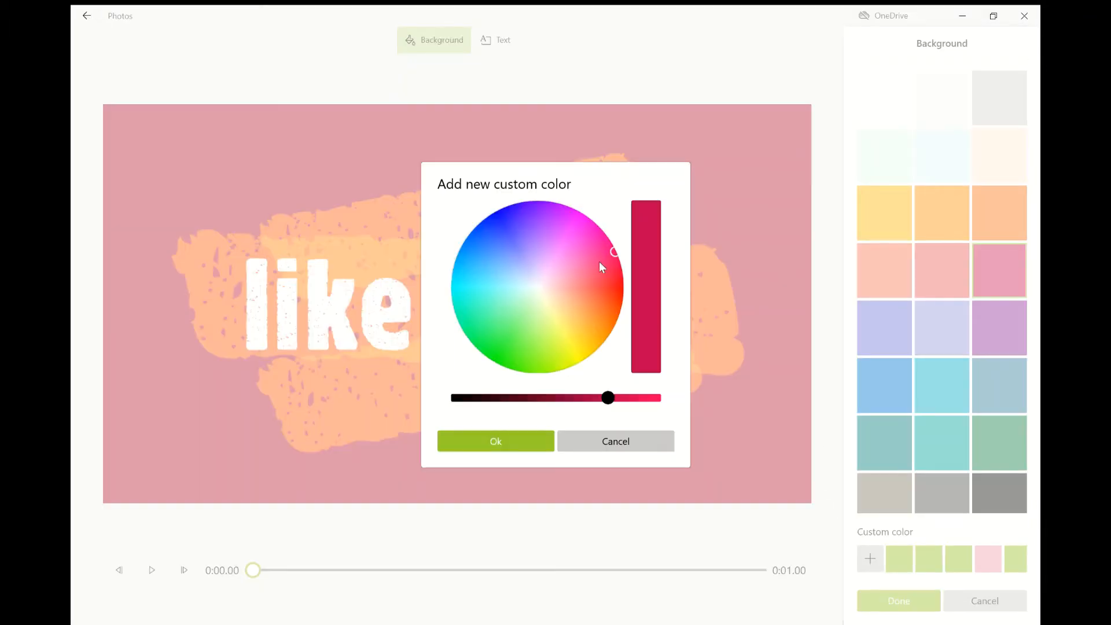
{"action": "left_click_drag", "start_coordinate": [615, 253], "coordinate": [704, 291]}
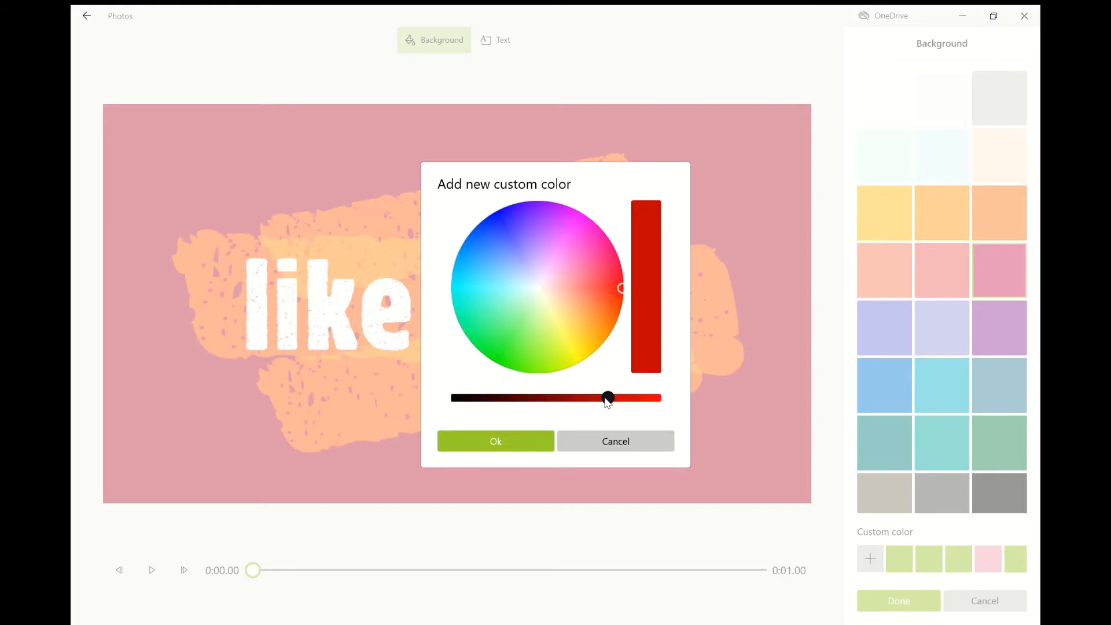
{"action": "left_click_drag", "start_coordinate": [606, 397], "coordinate": [365, 378]}
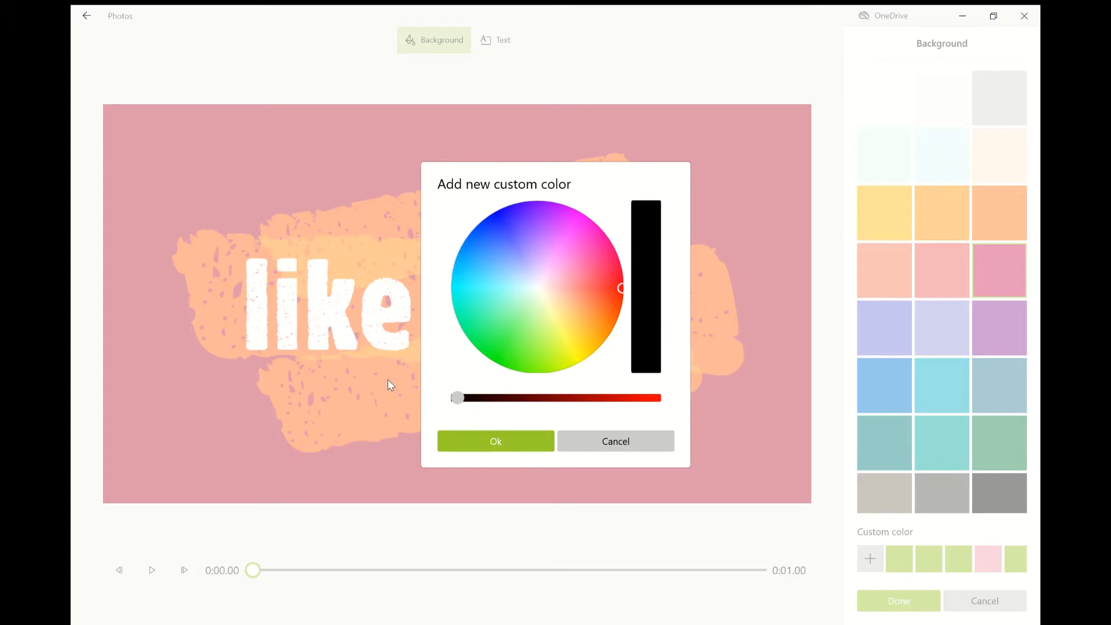
{"action": "left_click_drag", "start_coordinate": [457, 397], "coordinate": [618, 403]}
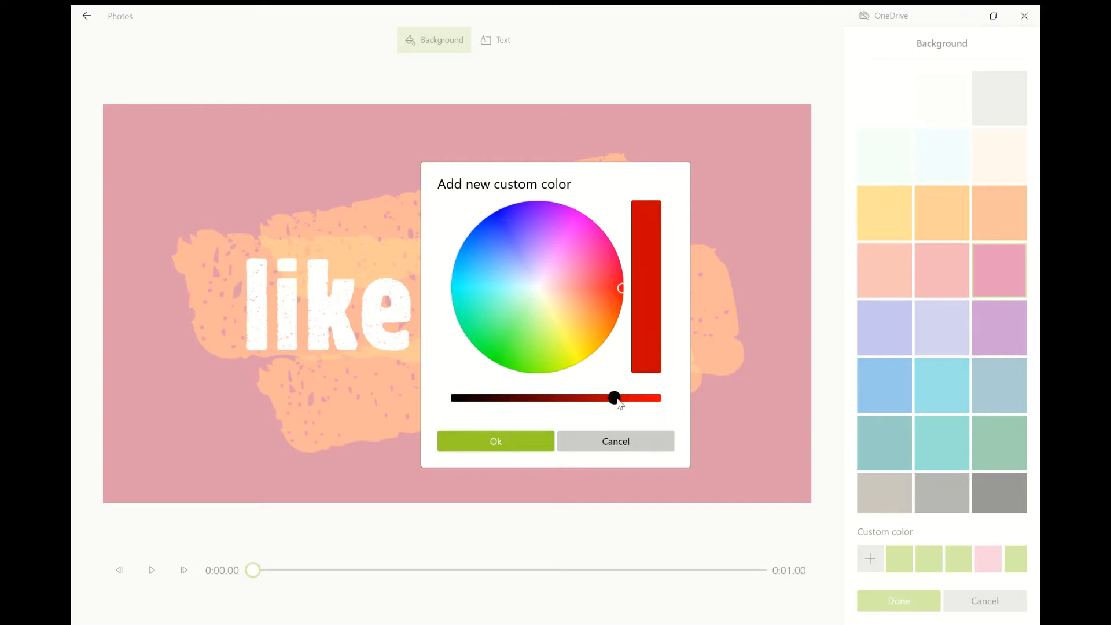
{"action": "left_click", "coordinate": [494, 444]}
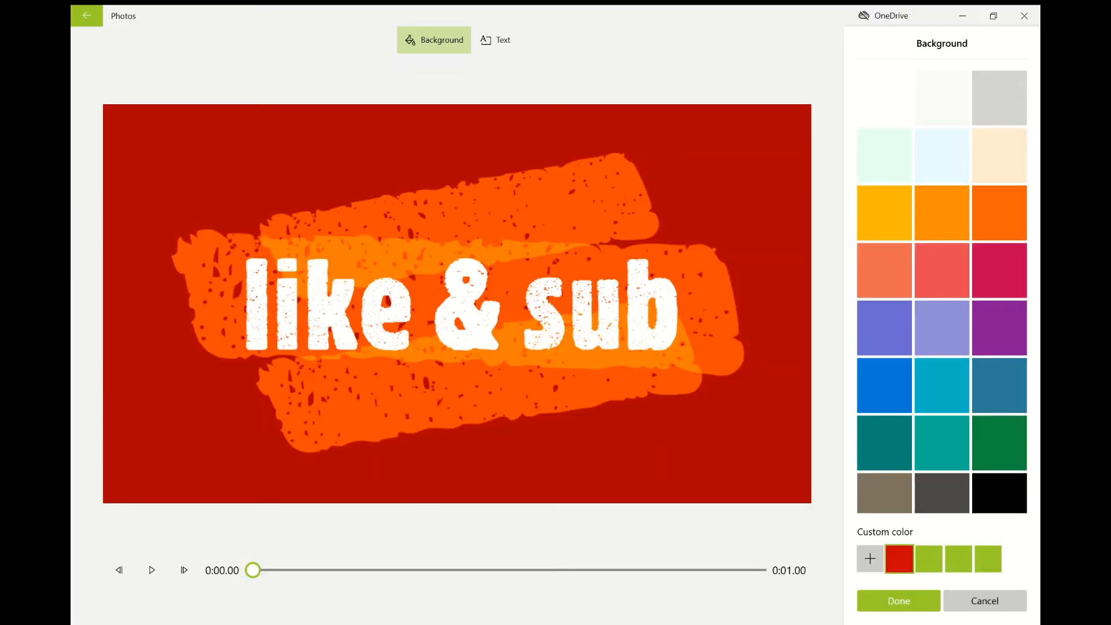
{"action": "left_click", "coordinate": [879, 612]}
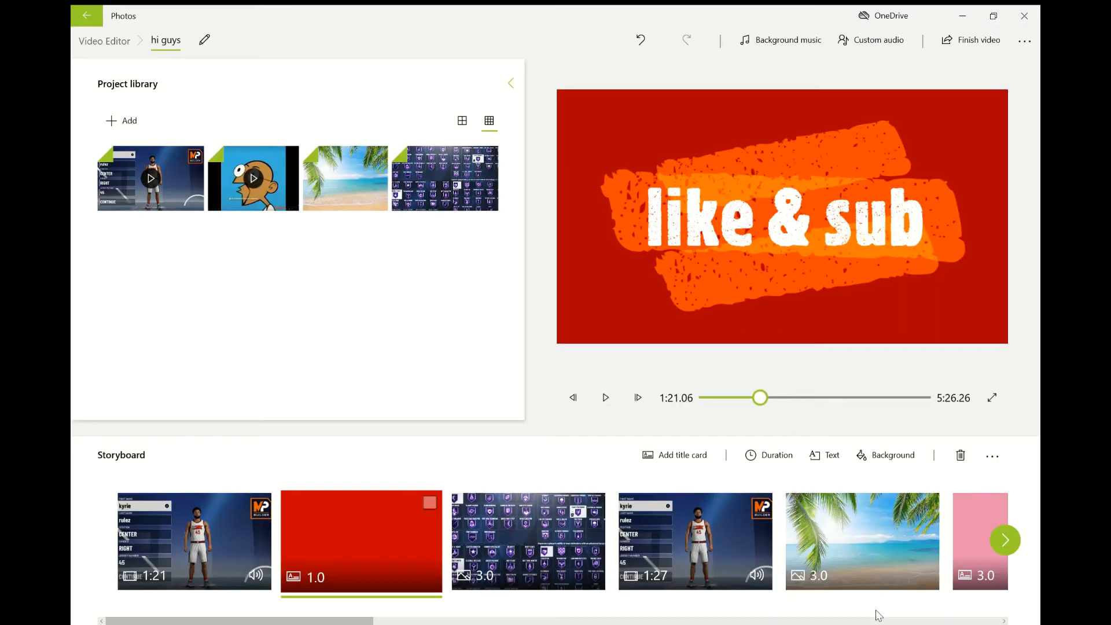
- Look through the list of built-in background music tracks, then leave it without choosing one
{"action": "left_click", "coordinate": [772, 45]}
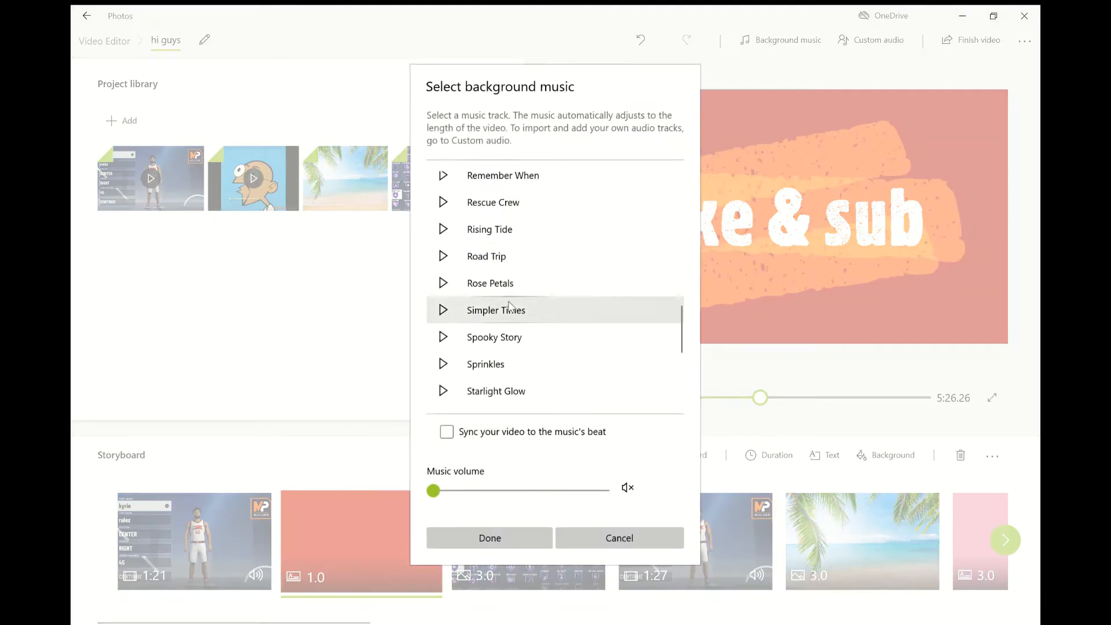
{"action": "scroll", "coordinate": [509, 304], "scroll_direction": "up", "scroll_amount": 8}
{"action": "scroll", "coordinate": [509, 304], "scroll_direction": "down", "scroll_amount": 15}
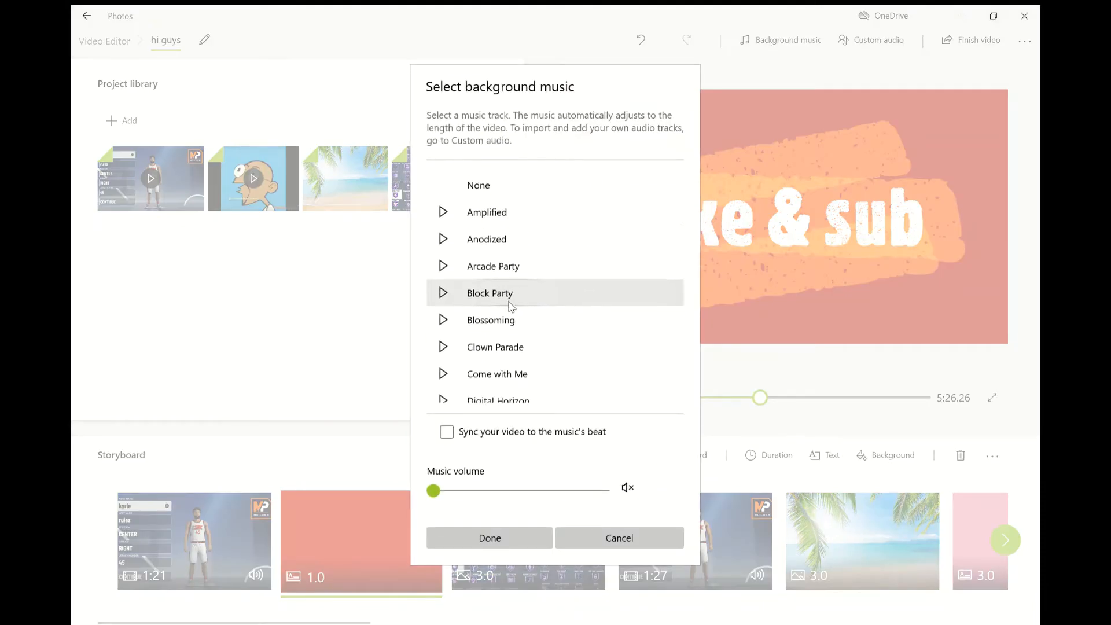
{"action": "scroll", "coordinate": [509, 307], "scroll_direction": "up", "scroll_amount": 10}
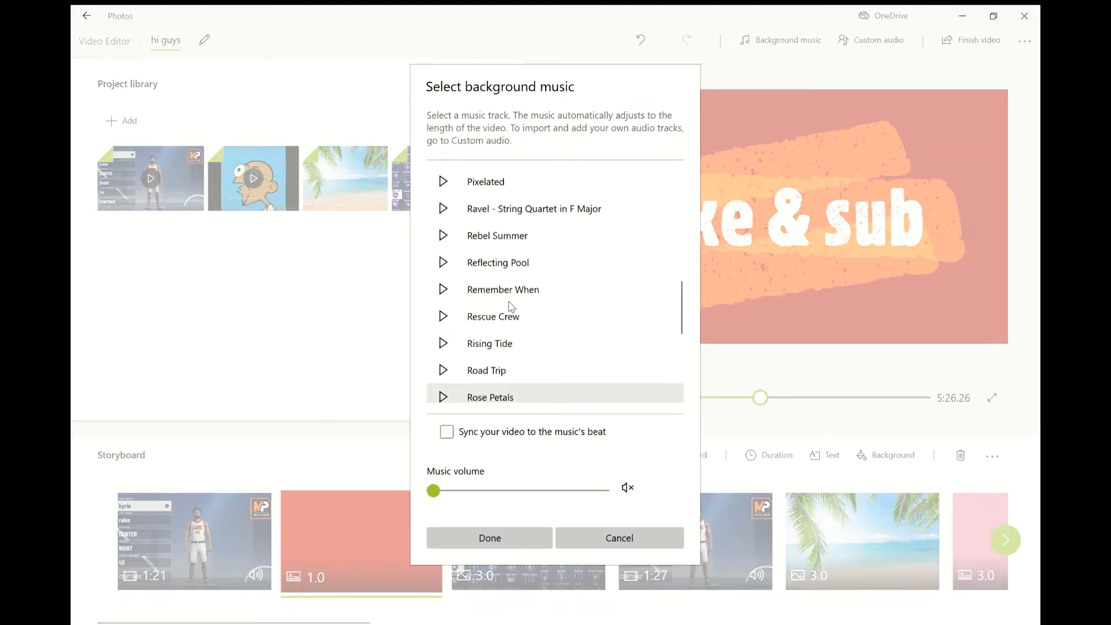
{"action": "scroll", "coordinate": [510, 307], "scroll_direction": "down", "scroll_amount": 6}
{"action": "scroll", "coordinate": [510, 308], "scroll_direction": "down", "scroll_amount": 3}
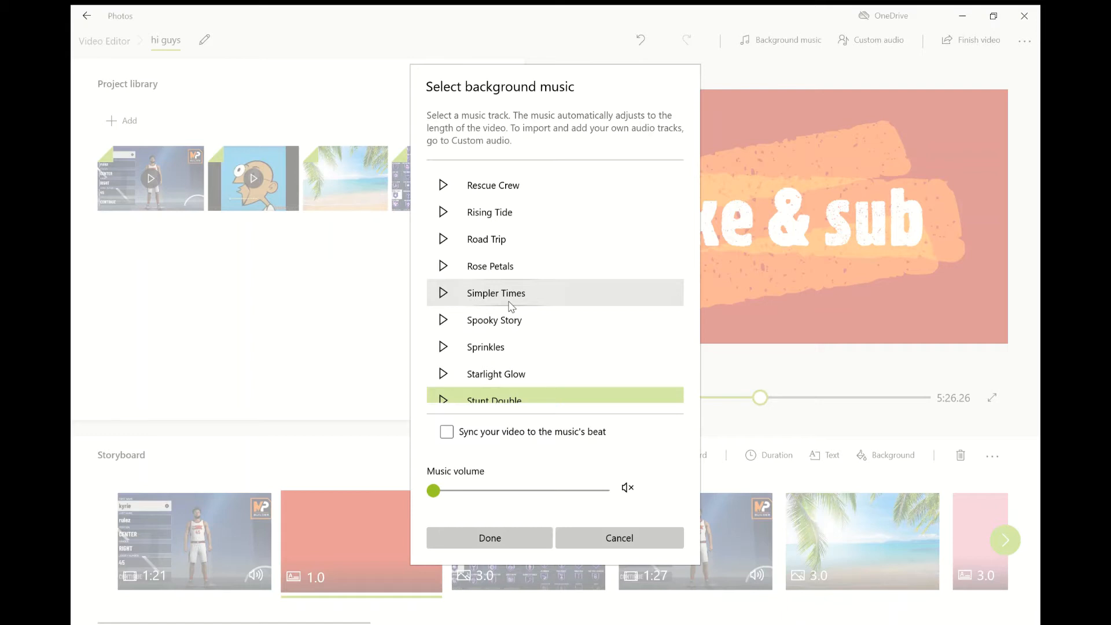
{"action": "scroll", "coordinate": [510, 307], "scroll_direction": "up", "scroll_amount": 3}
{"action": "scroll", "coordinate": [510, 306], "scroll_direction": "down", "scroll_amount": 10}
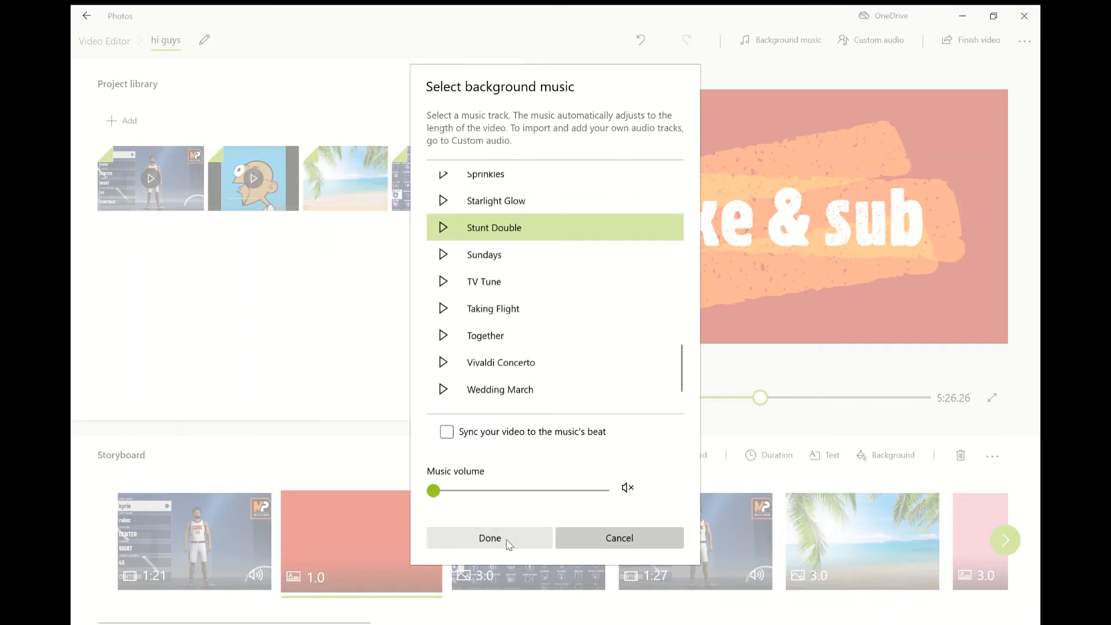
{"action": "left_click", "coordinate": [603, 533]}
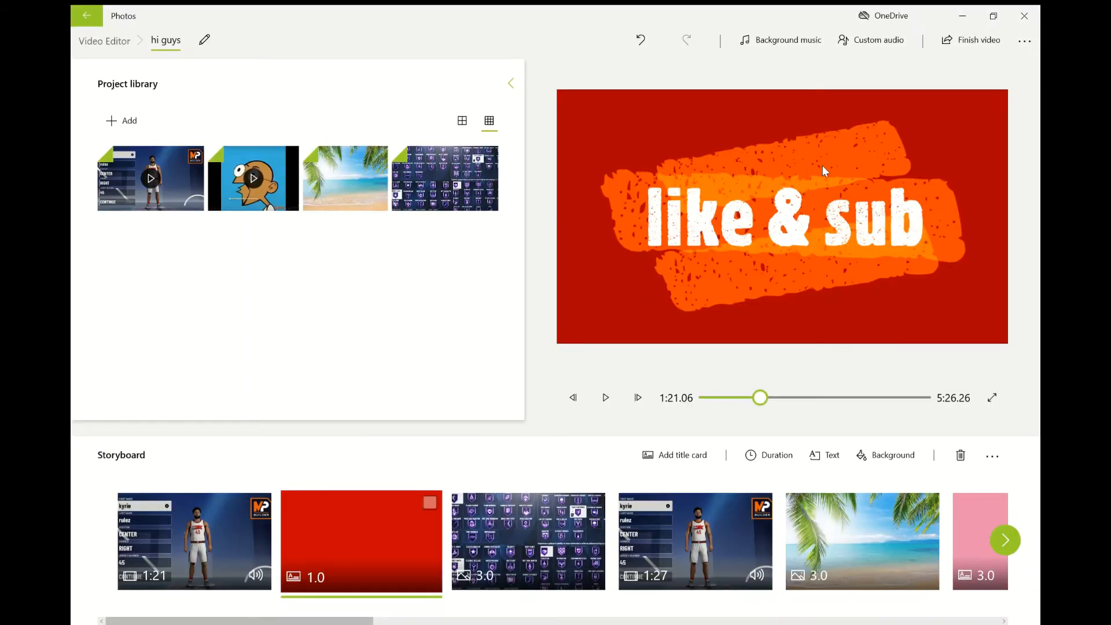
- Review the custom audio files attached to the project and return to the storyboard
{"action": "left_click", "coordinate": [879, 40]}
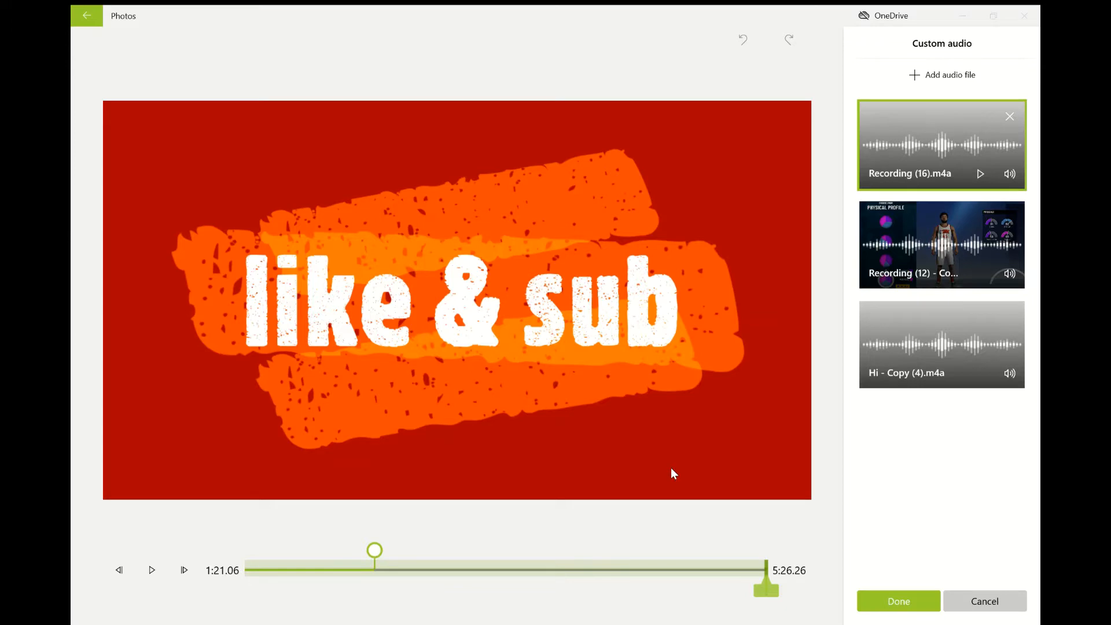
{"action": "left_click", "coordinate": [891, 607]}
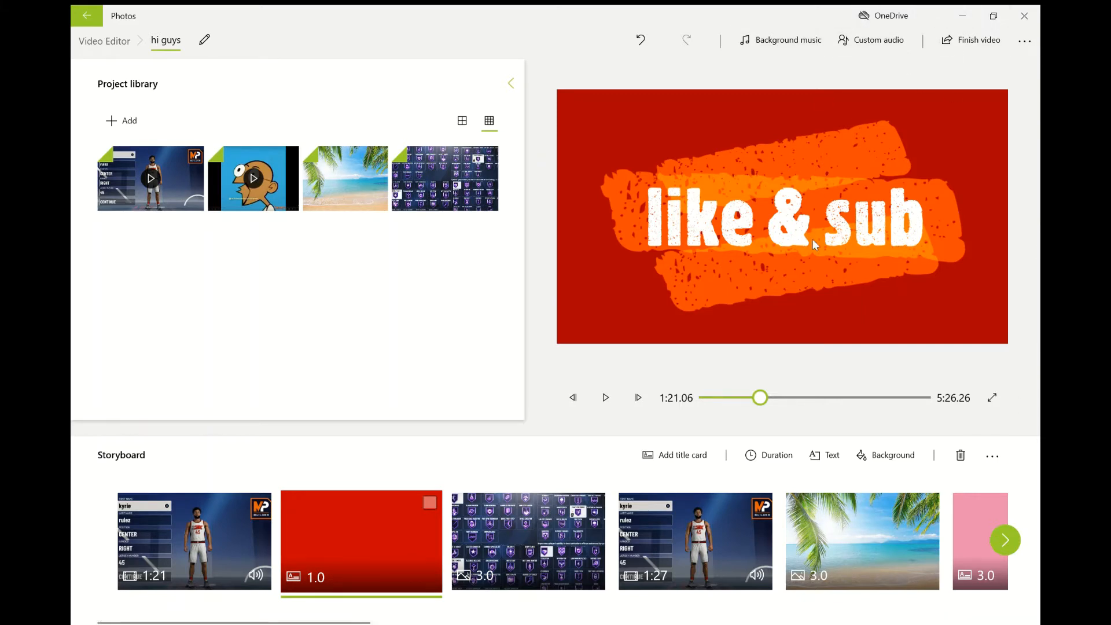
- Trim the 1:27 gameplay clip after the badge image to a 0:47.90 section from 2:53.60 to 3:41.50
{"action": "left_click", "coordinate": [670, 502]}
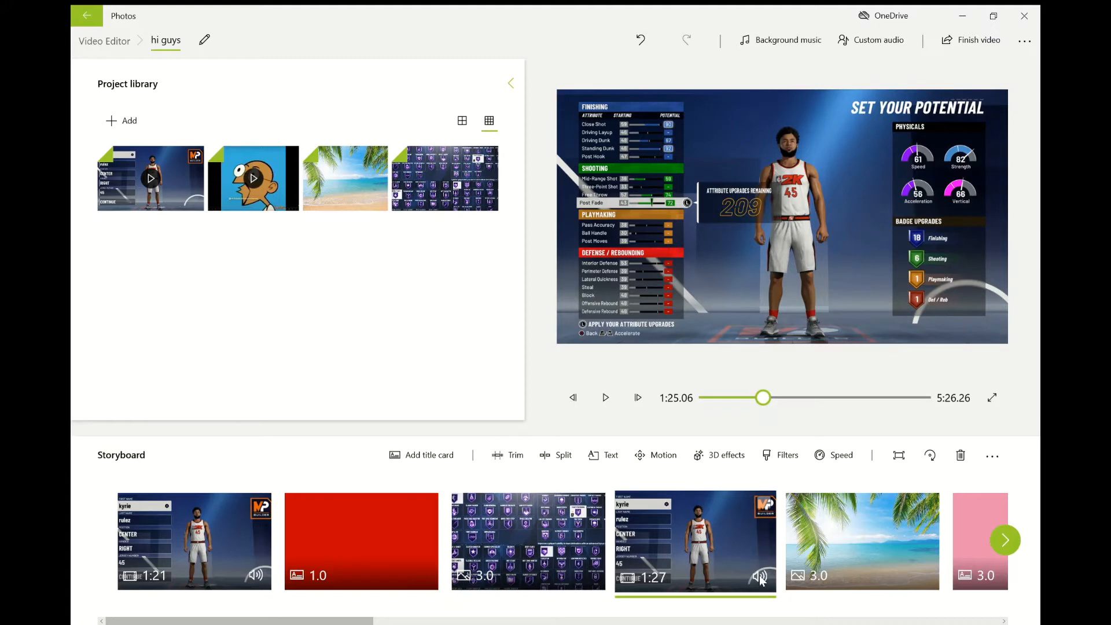
{"action": "left_click", "coordinate": [510, 455]}
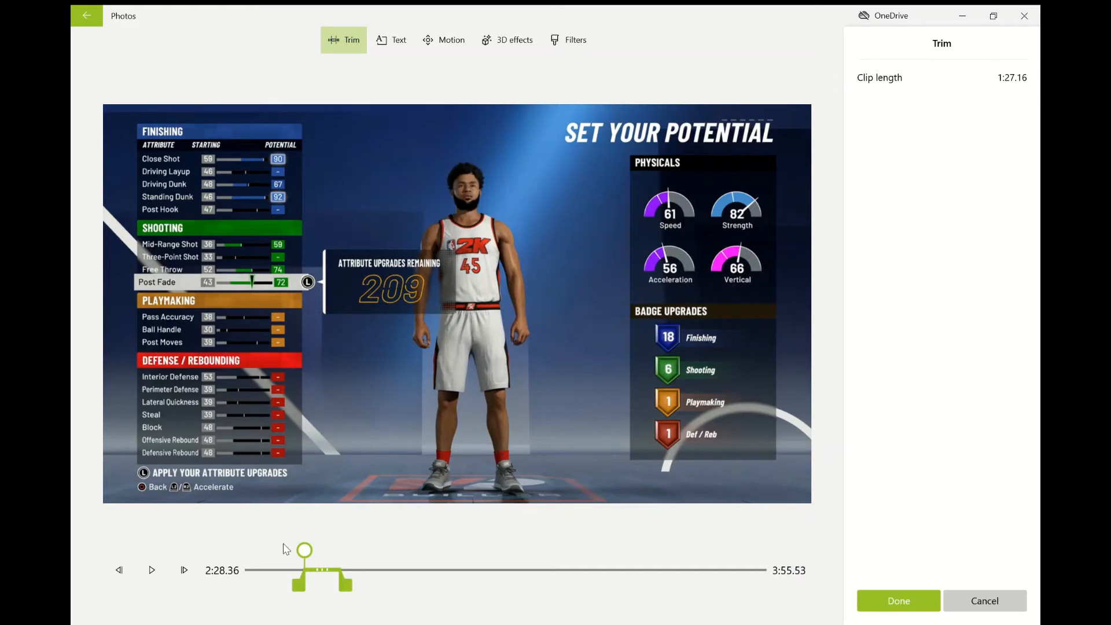
{"action": "left_click_drag", "start_coordinate": [306, 556], "coordinate": [341, 588]}
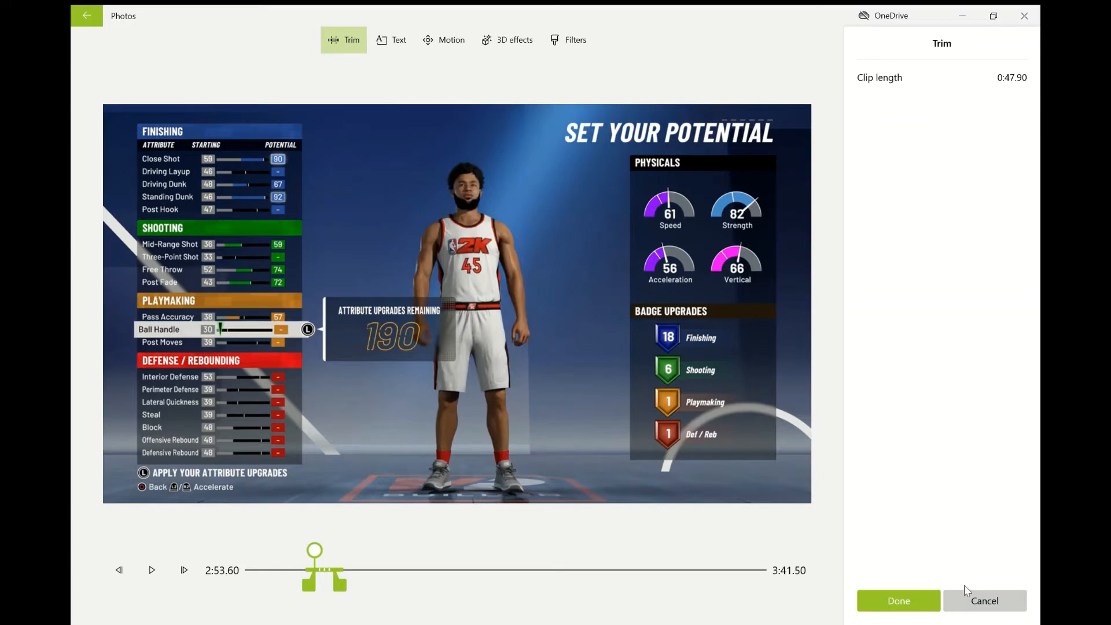
{"action": "left_click", "coordinate": [903, 600]}
{"action": "left_click", "coordinate": [877, 605]}
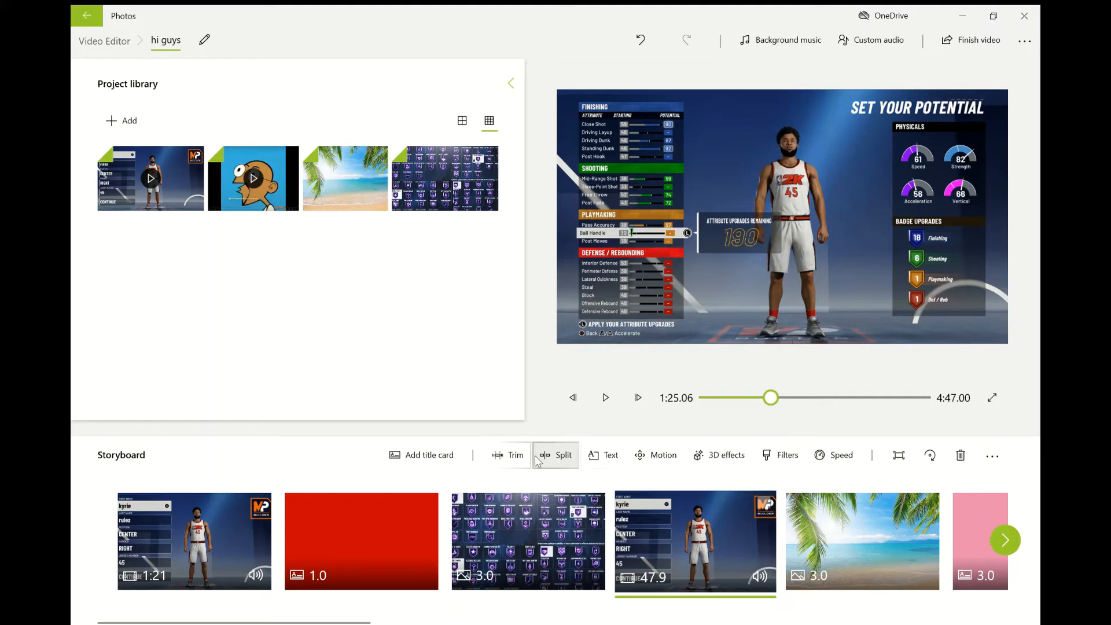
- Split the 47.9-second clip at 0:23.50 into two separate clips
{"action": "left_click", "coordinate": [563, 467]}
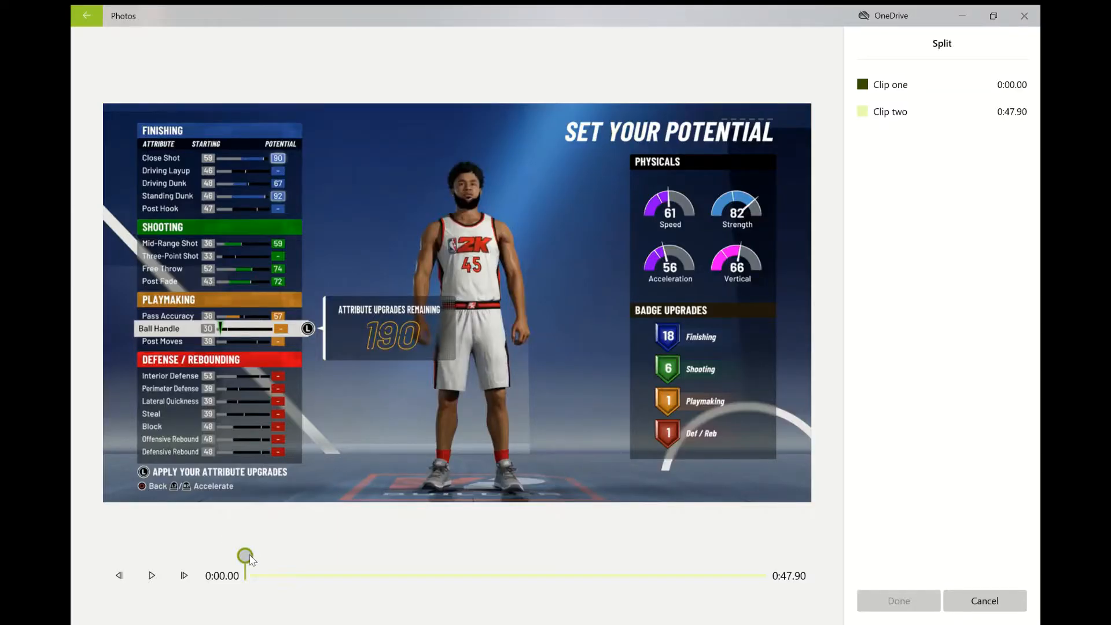
{"action": "left_click_drag", "start_coordinate": [251, 558], "coordinate": [505, 556]}
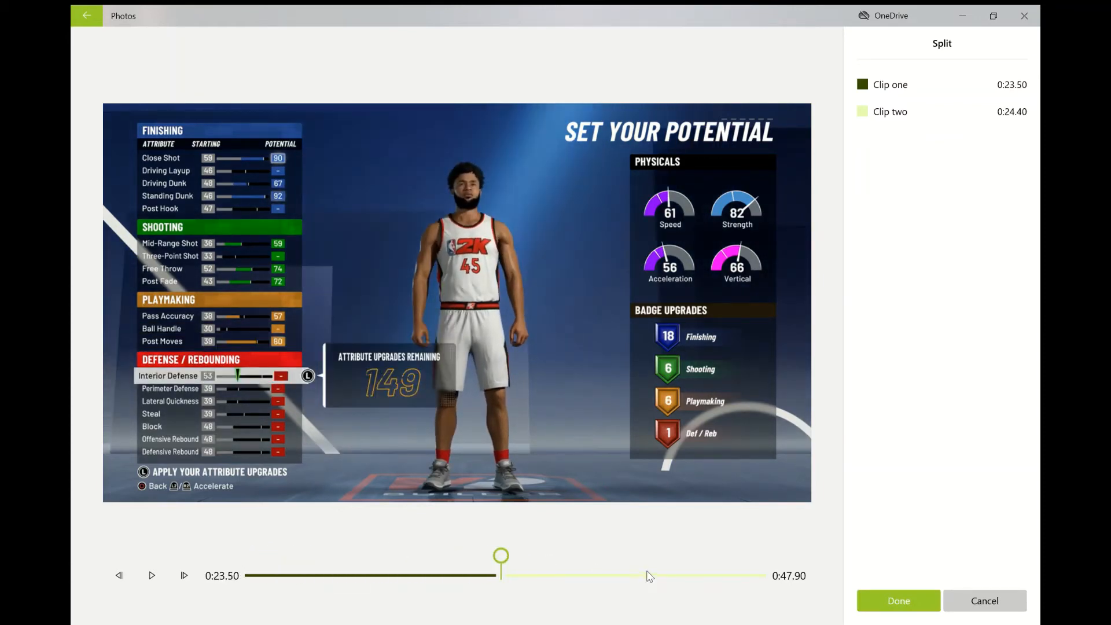
{"action": "left_click", "coordinate": [884, 603]}
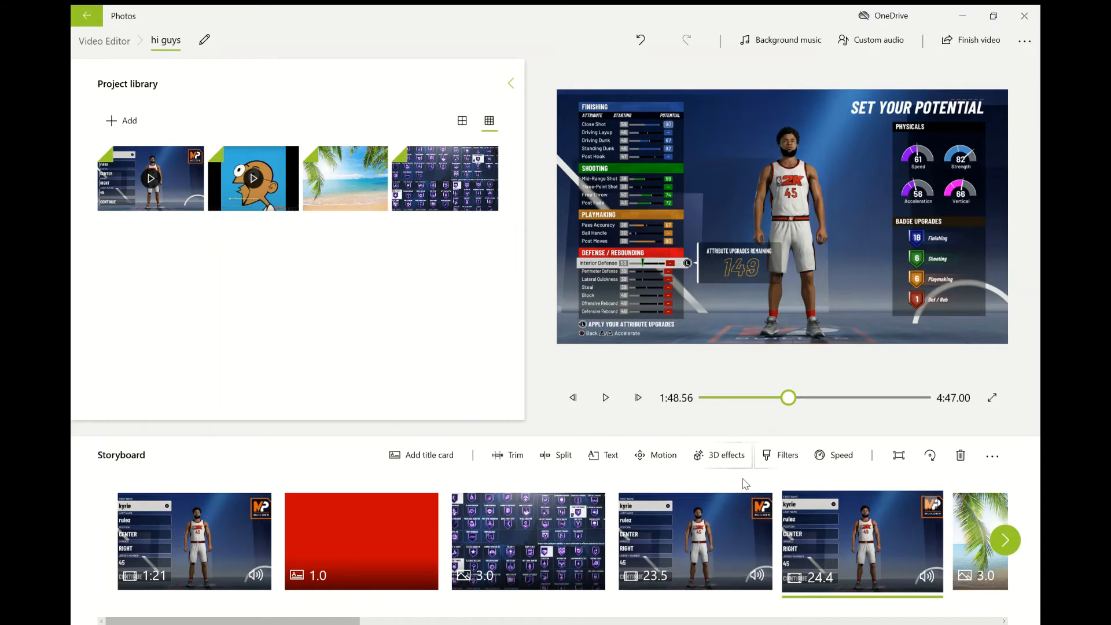
- Add the text "Hi" in the Boom style to the 24.4-second clip, starting shortly after the clip begins, with the single-block centered layout
{"action": "left_click", "coordinate": [600, 460]}
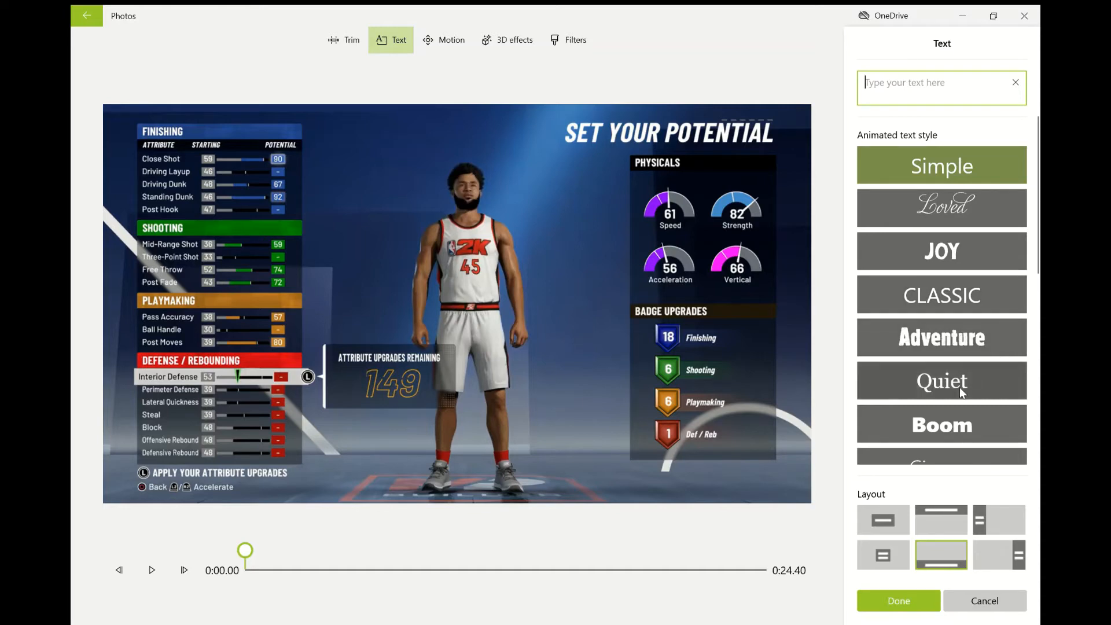
{"action": "left_click", "coordinate": [952, 424]}
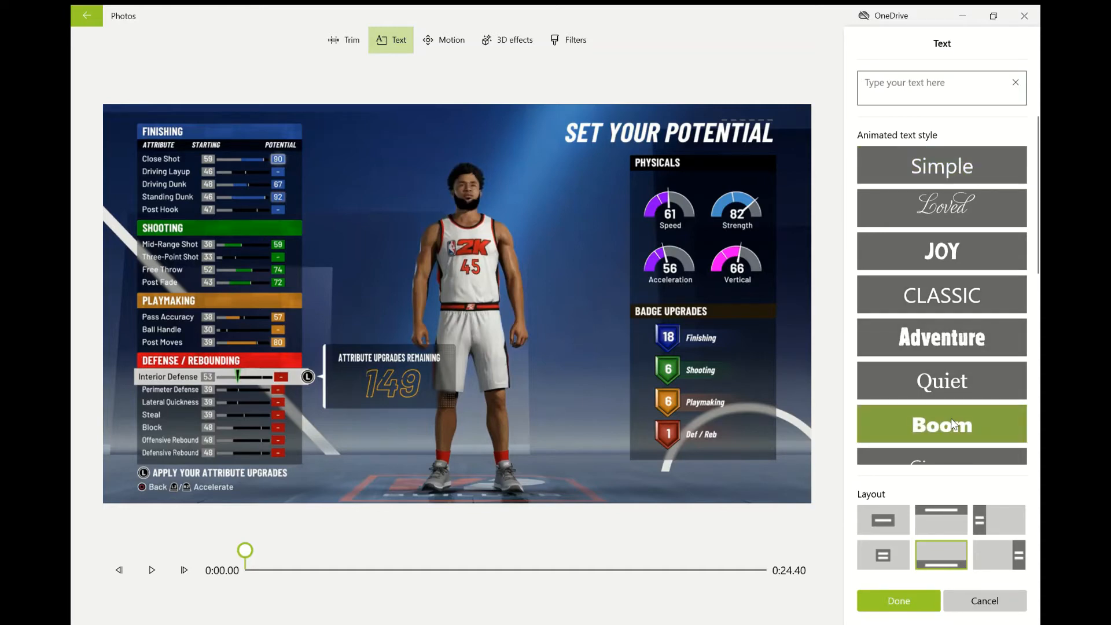
{"action": "left_click", "coordinate": [884, 88]}
{"action": "type", "text": "Hi"}
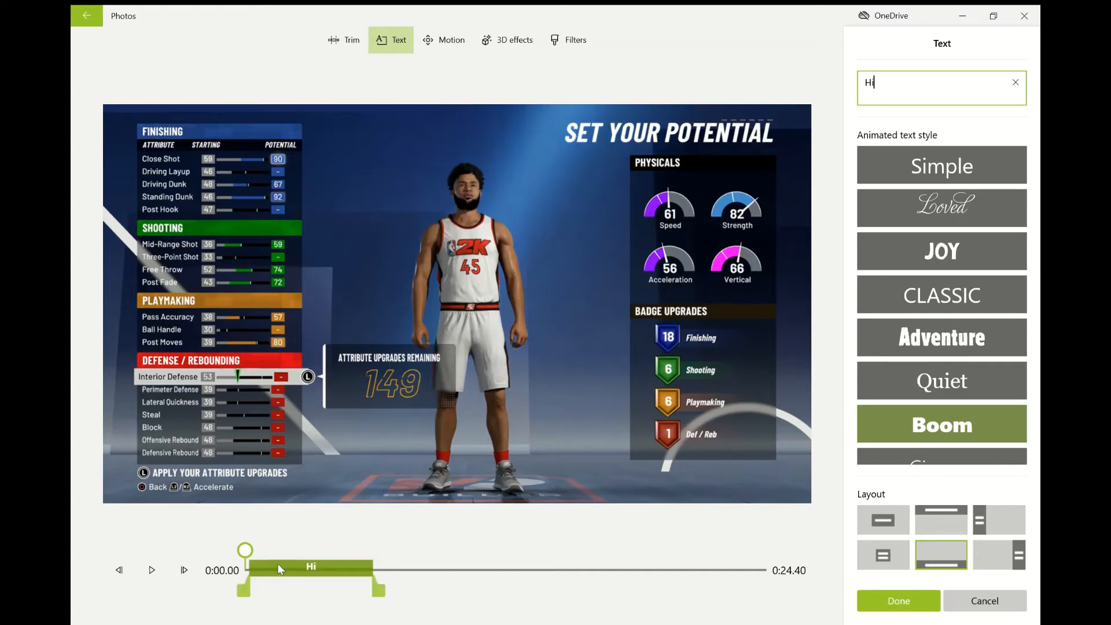
{"action": "left_click_drag", "start_coordinate": [309, 573], "coordinate": [329, 572]}
{"action": "left_click", "coordinate": [894, 519]}
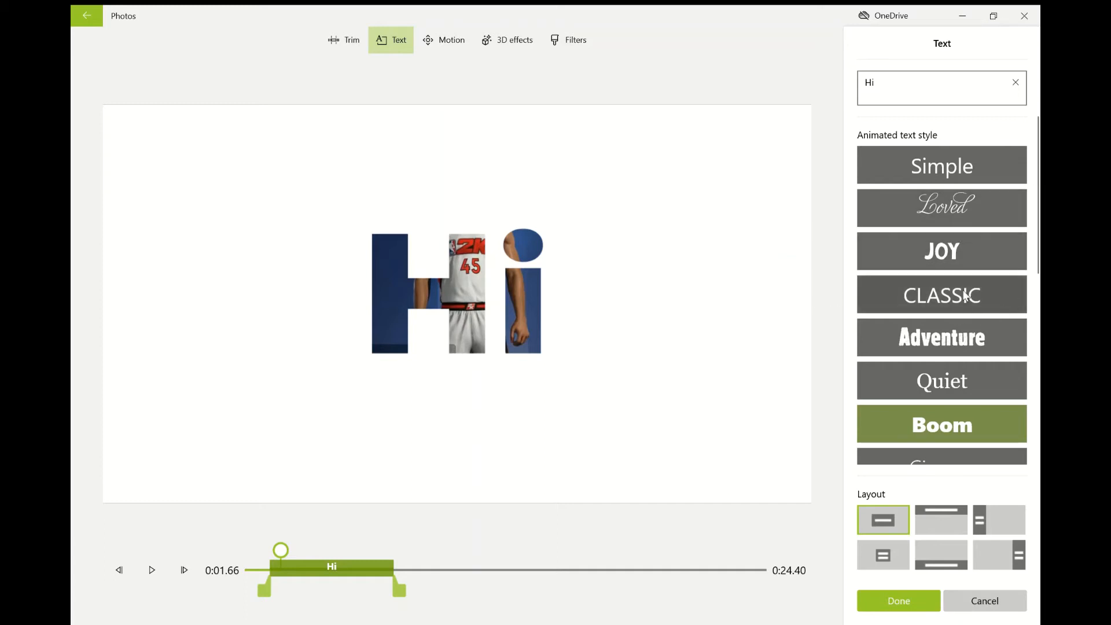
- Try the Joy style on the "Hi" text, settle on the Cinema style and apply it
{"action": "left_click", "coordinate": [953, 242]}
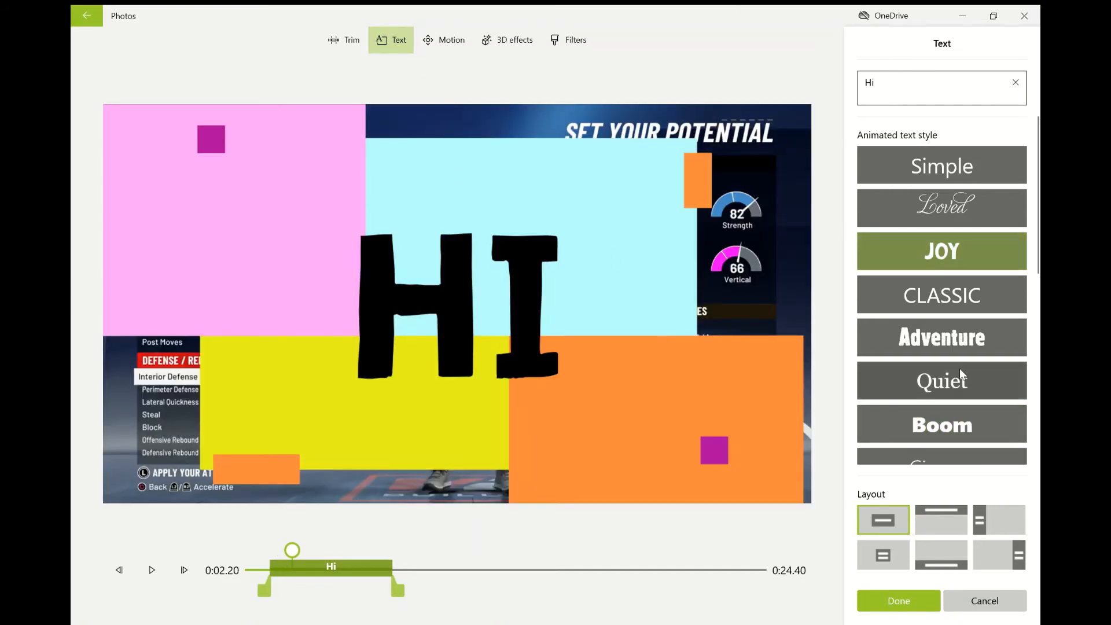
{"action": "scroll", "coordinate": [959, 368], "scroll_direction": "down", "scroll_amount": 3}
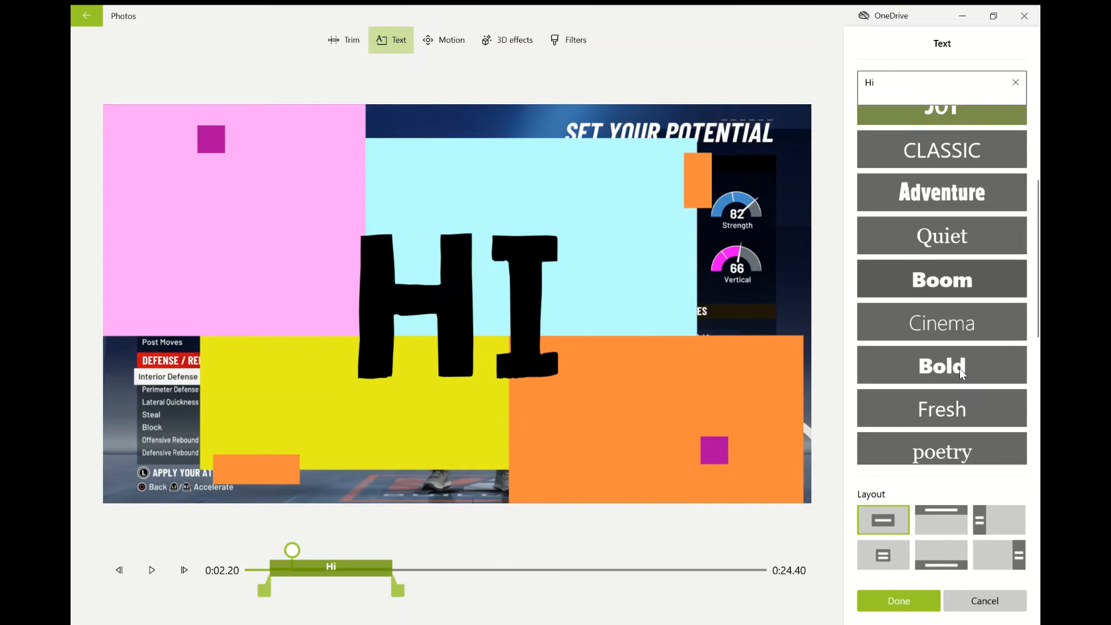
{"action": "left_click", "coordinate": [964, 323]}
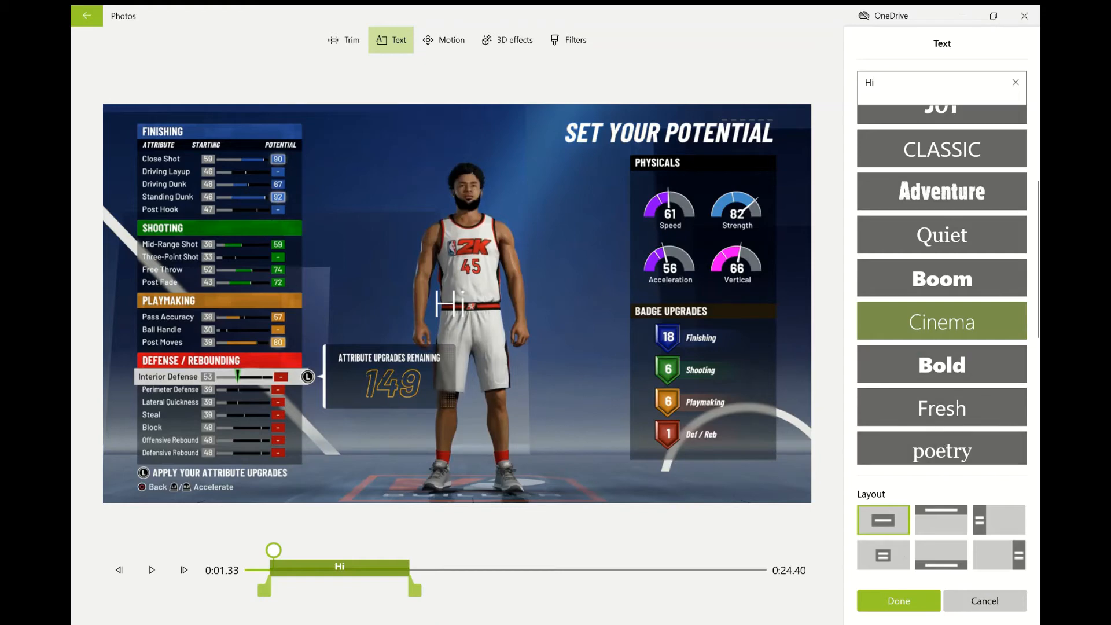
{"action": "left_click", "coordinate": [903, 602]}
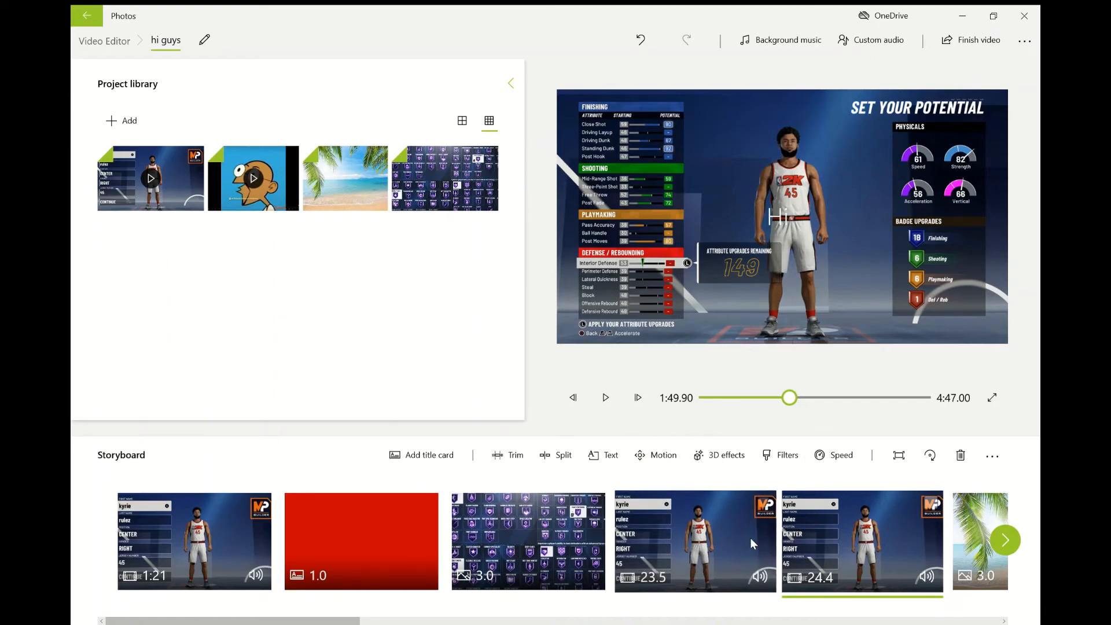
- Give the beach image the Zoom in center motion, preview the movement and apply it
{"action": "scroll", "coordinate": [752, 537], "scroll_direction": "down", "scroll_amount": 3}
{"action": "scroll", "coordinate": [752, 537], "scroll_direction": "down", "scroll_amount": 1}
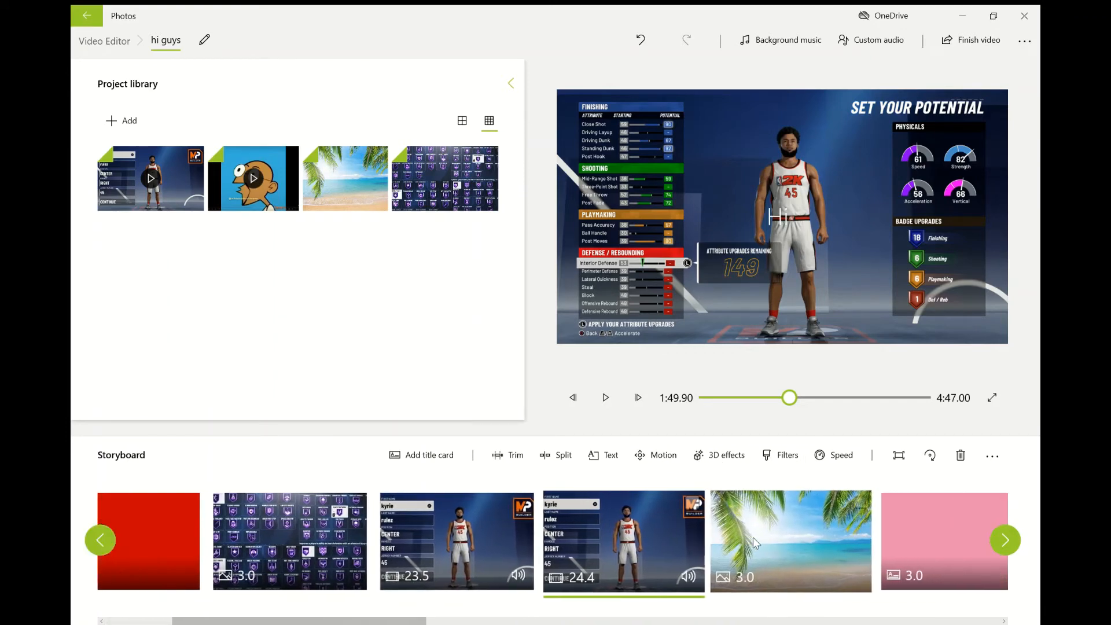
{"action": "left_click", "coordinate": [758, 548]}
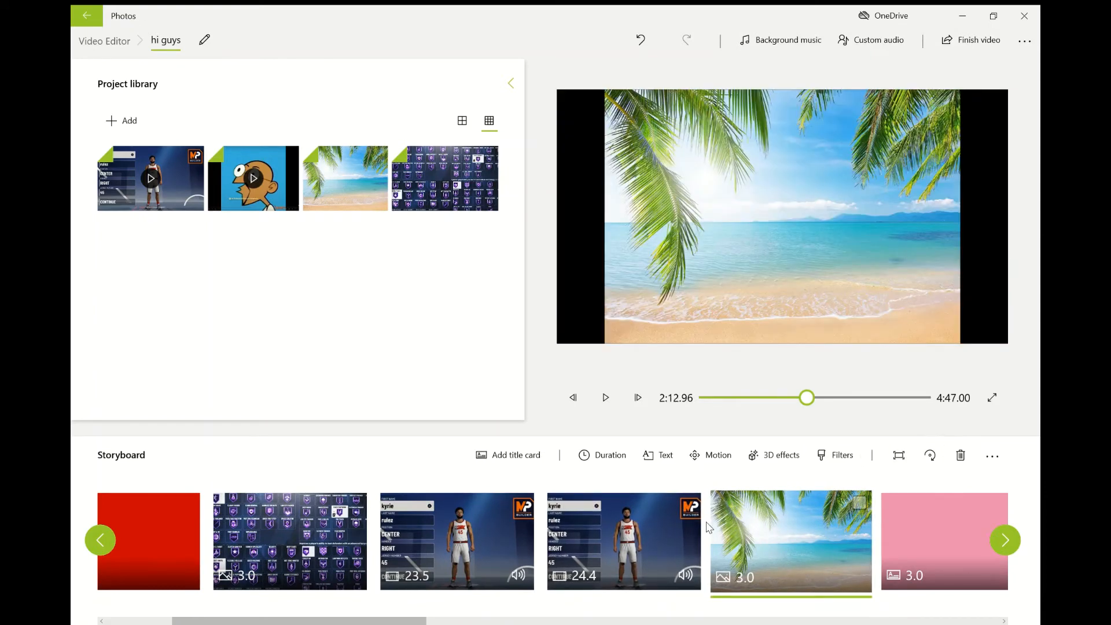
{"action": "left_click", "coordinate": [714, 446]}
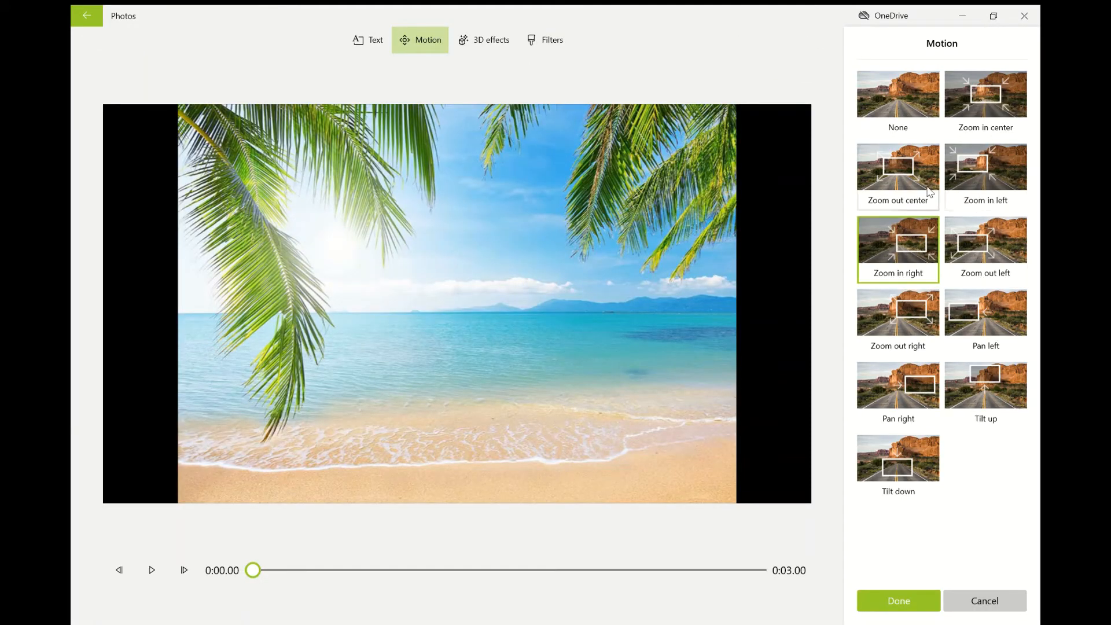
{"action": "left_click", "coordinate": [898, 193]}
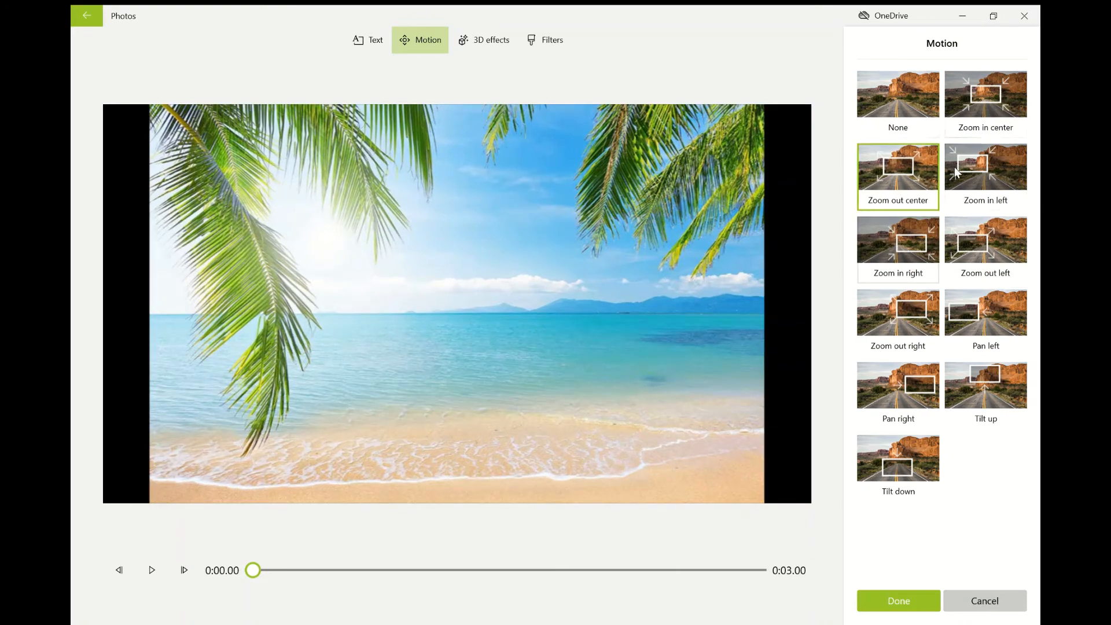
{"action": "left_click", "coordinate": [1021, 121]}
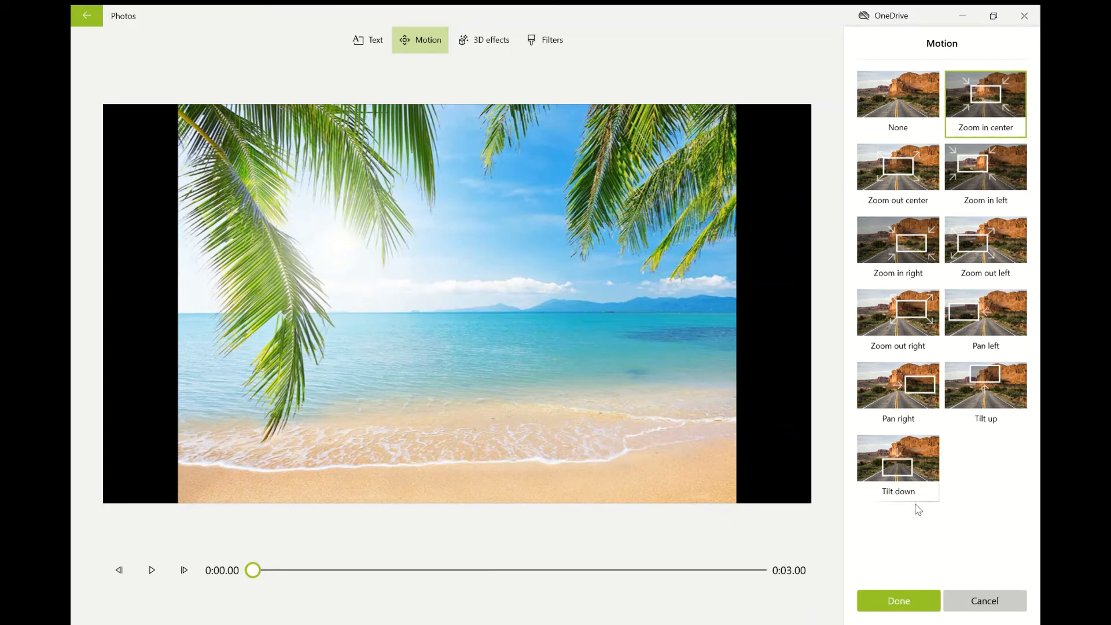
{"action": "left_click", "coordinate": [152, 571]}
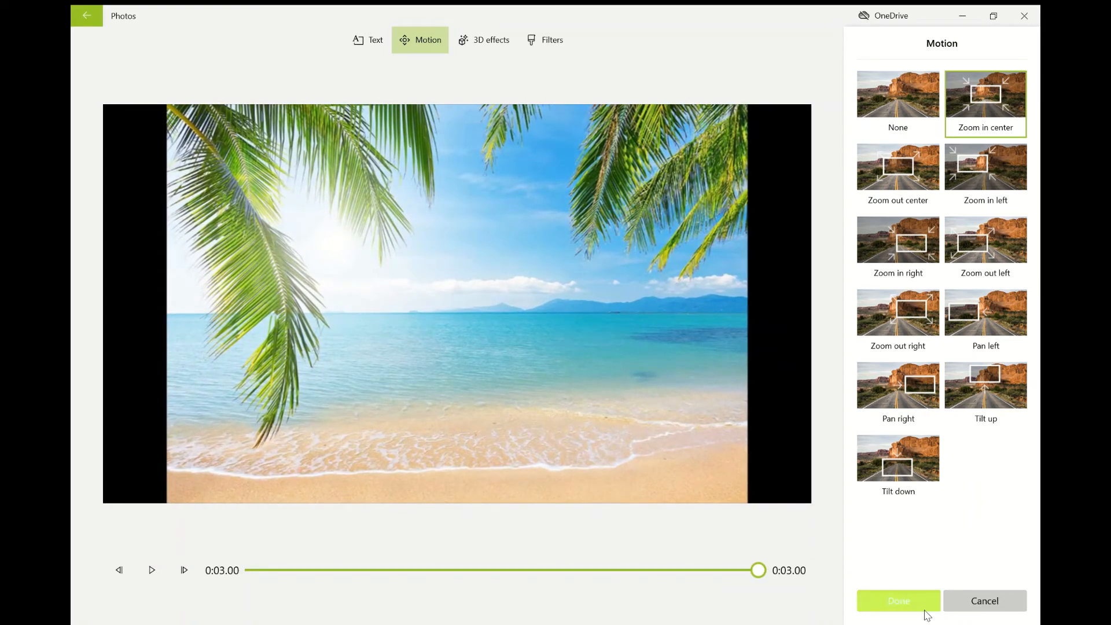
{"action": "left_click", "coordinate": [884, 608]}
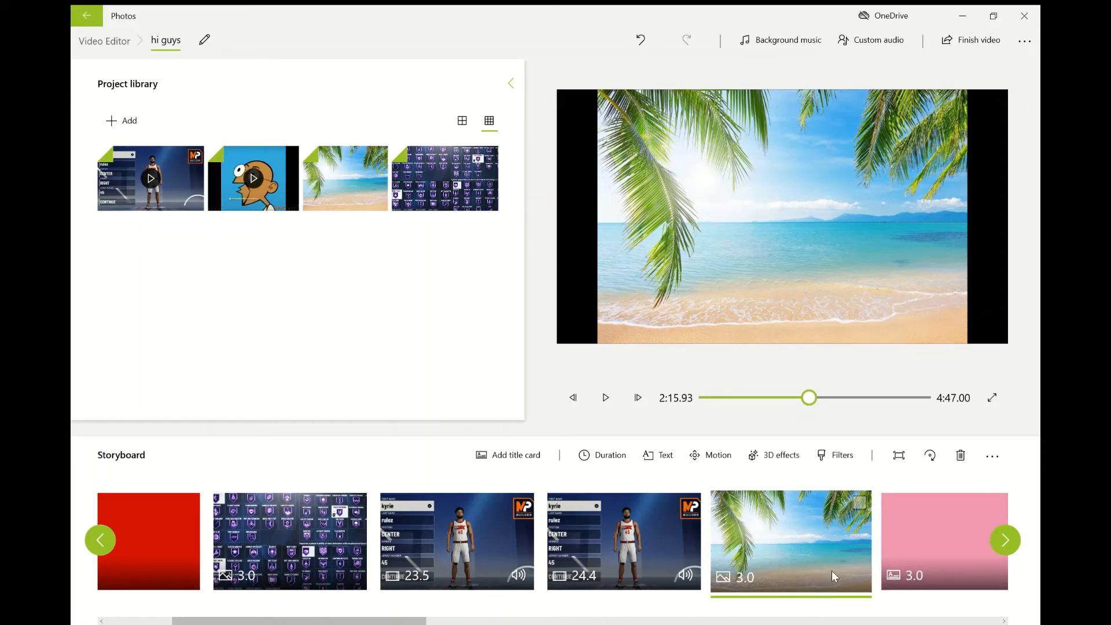
- Play the storyboard from the 2.33-second gameplay clip and pause it within the 9.87-second clip
{"action": "left_click", "coordinate": [636, 538]}
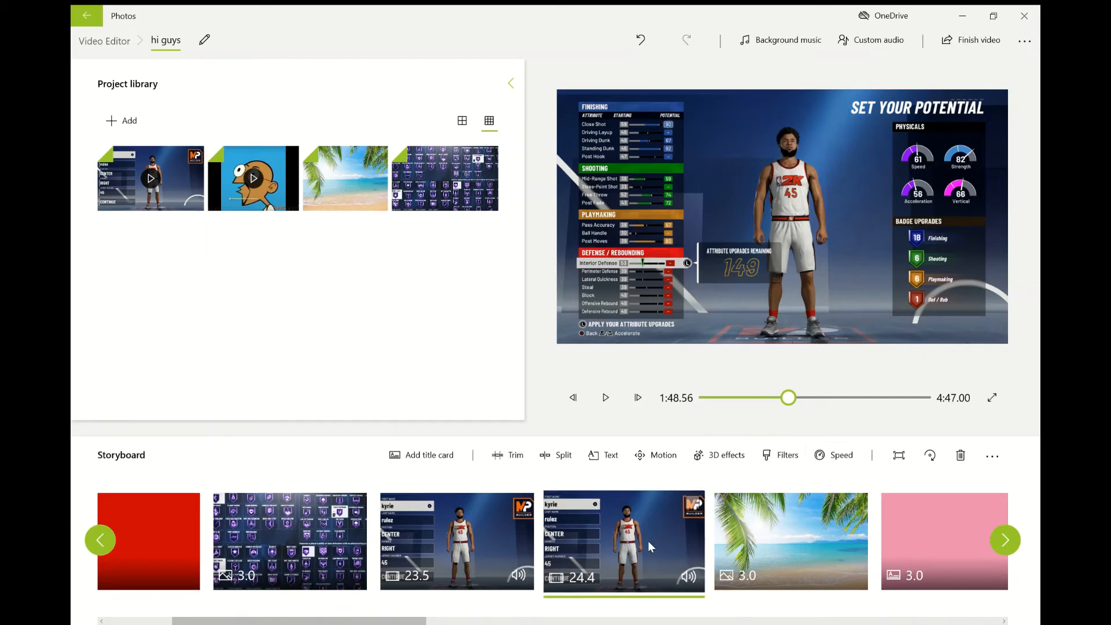
{"action": "scroll", "coordinate": [535, 600], "scroll_direction": "down", "scroll_amount": 5}
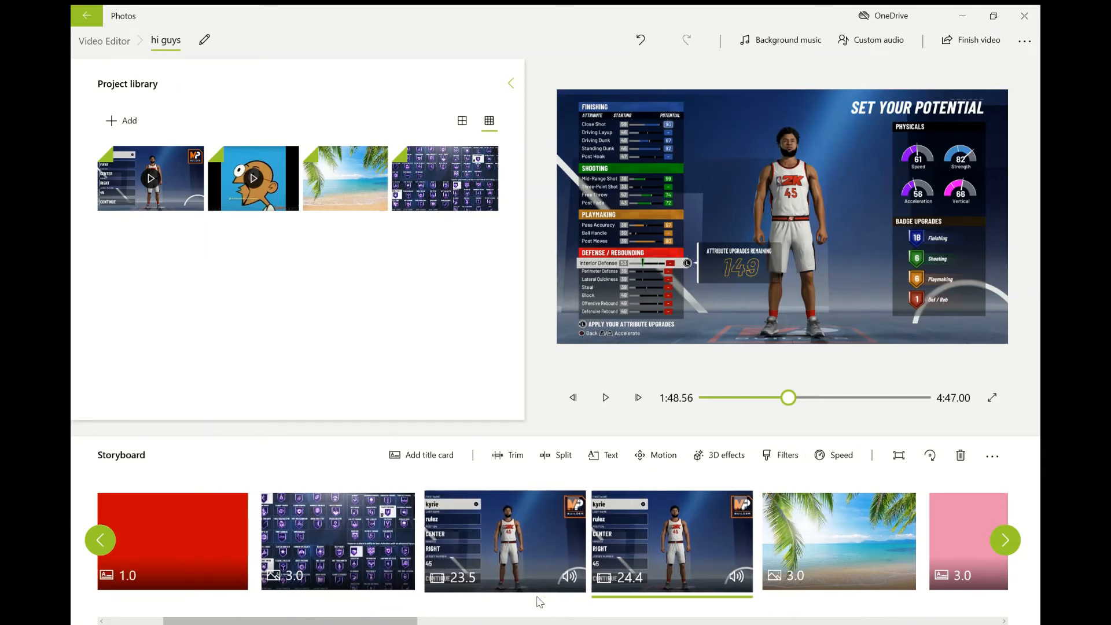
{"action": "scroll", "coordinate": [537, 600], "scroll_direction": "down", "scroll_amount": 1}
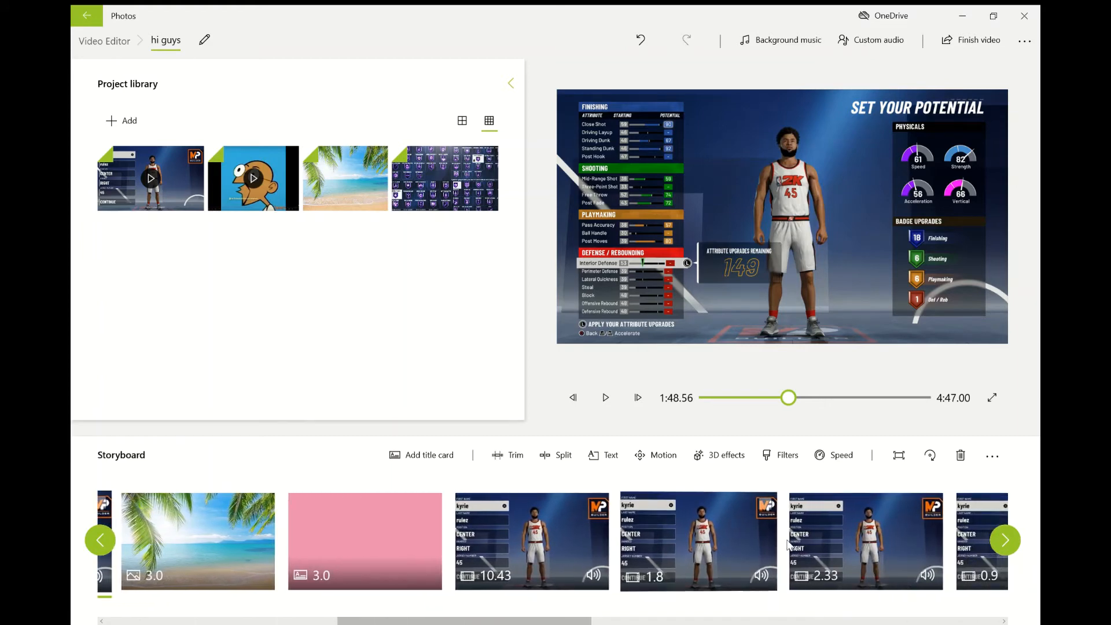
{"action": "left_click", "coordinate": [859, 547]}
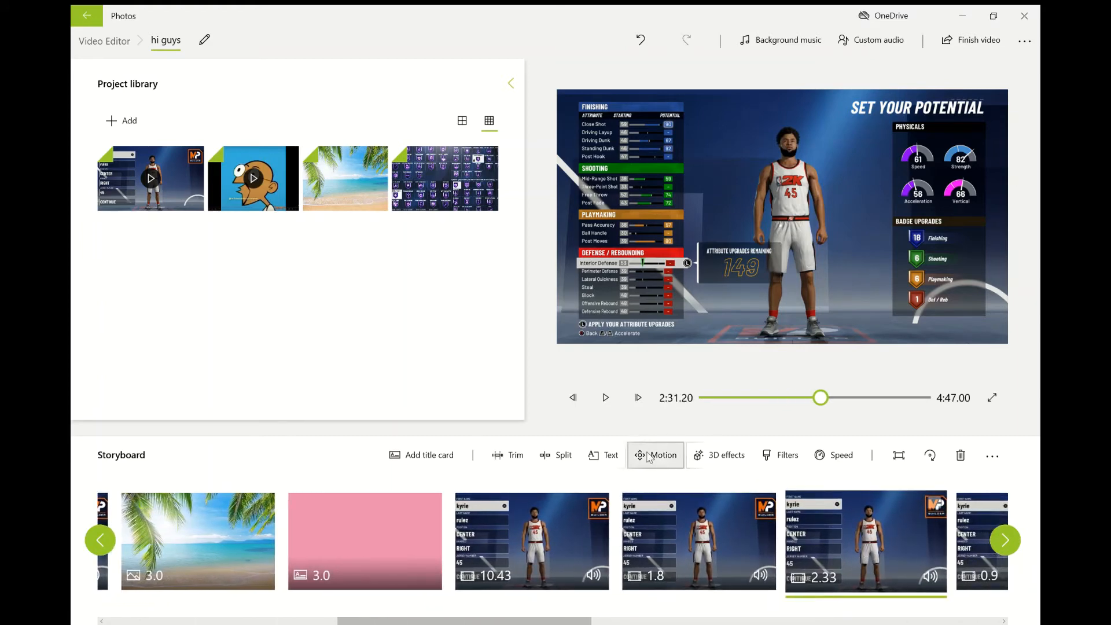
{"action": "left_click", "coordinate": [605, 400]}
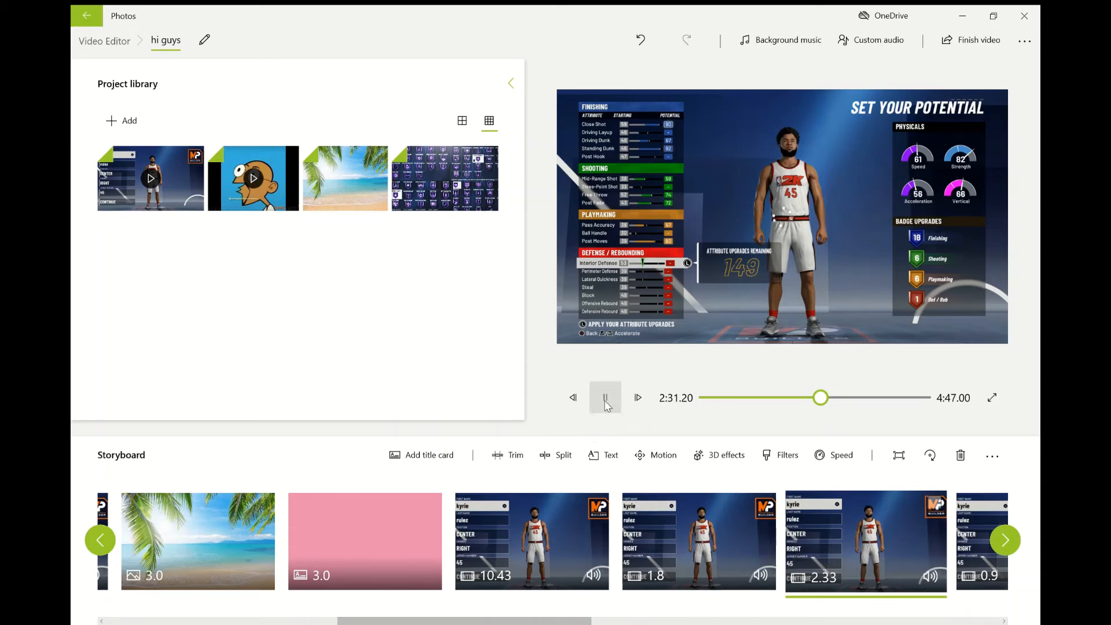
{"action": "left_click", "coordinate": [605, 402]}
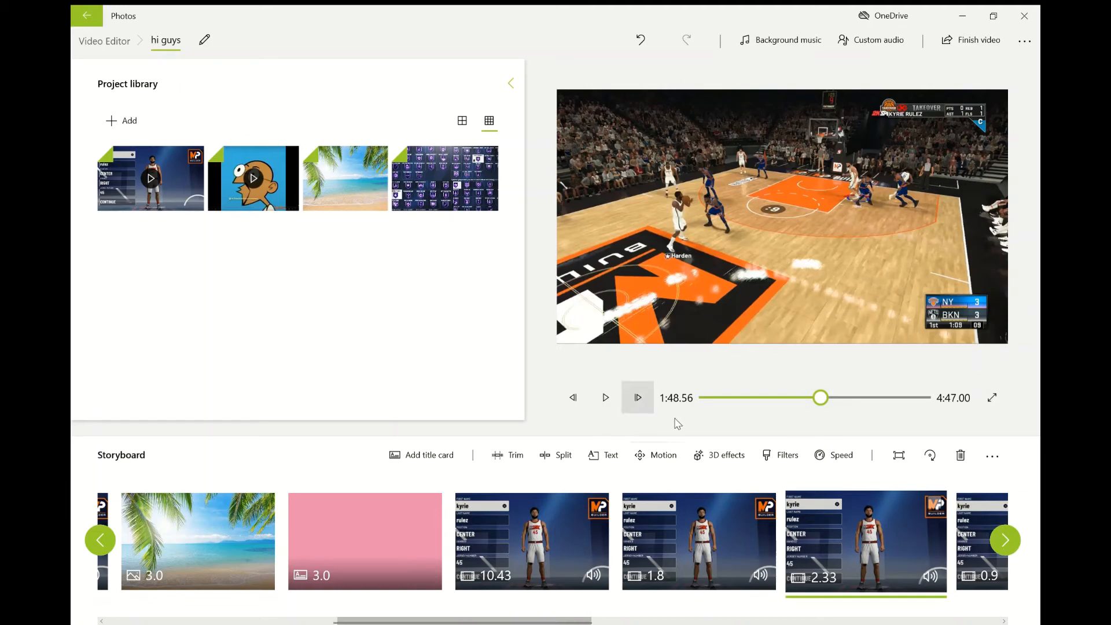
{"action": "left_click", "coordinate": [605, 401]}
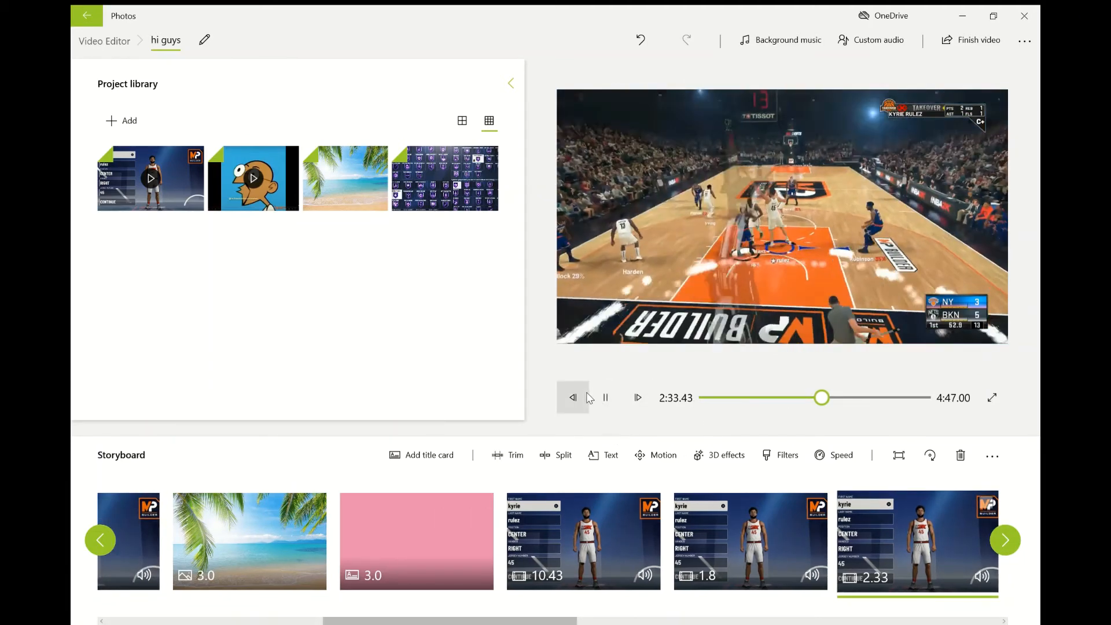
{"action": "left_click", "coordinate": [614, 397]}
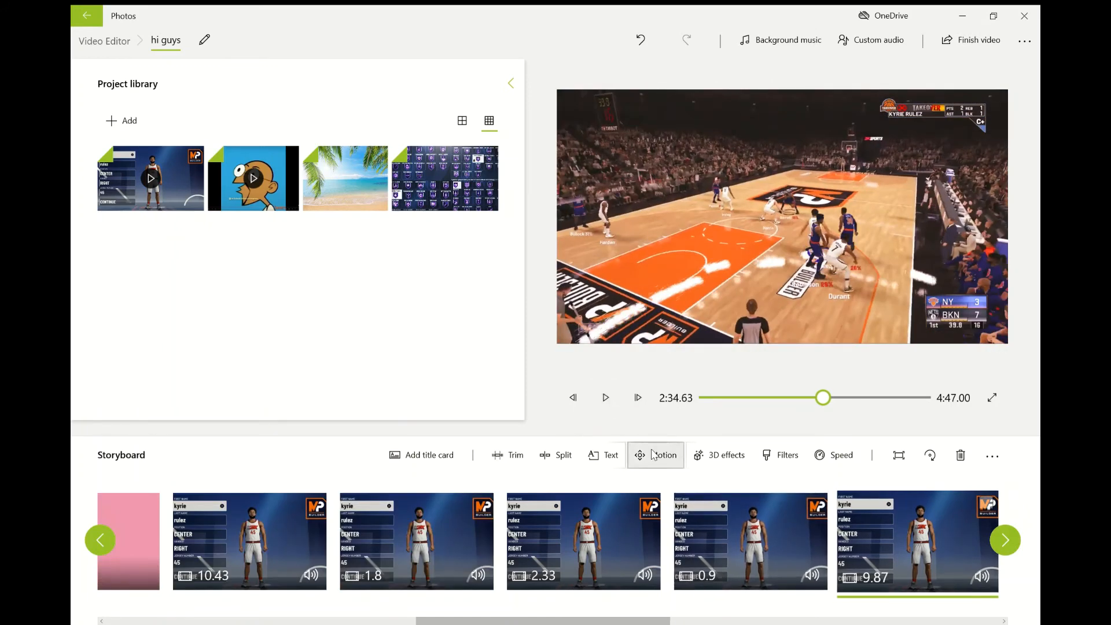
- Add the Atomic motion 3D effect over the players in the 9.87-second clip, preview it, raise its volume to maximum and apply it
{"action": "left_click", "coordinate": [714, 459]}
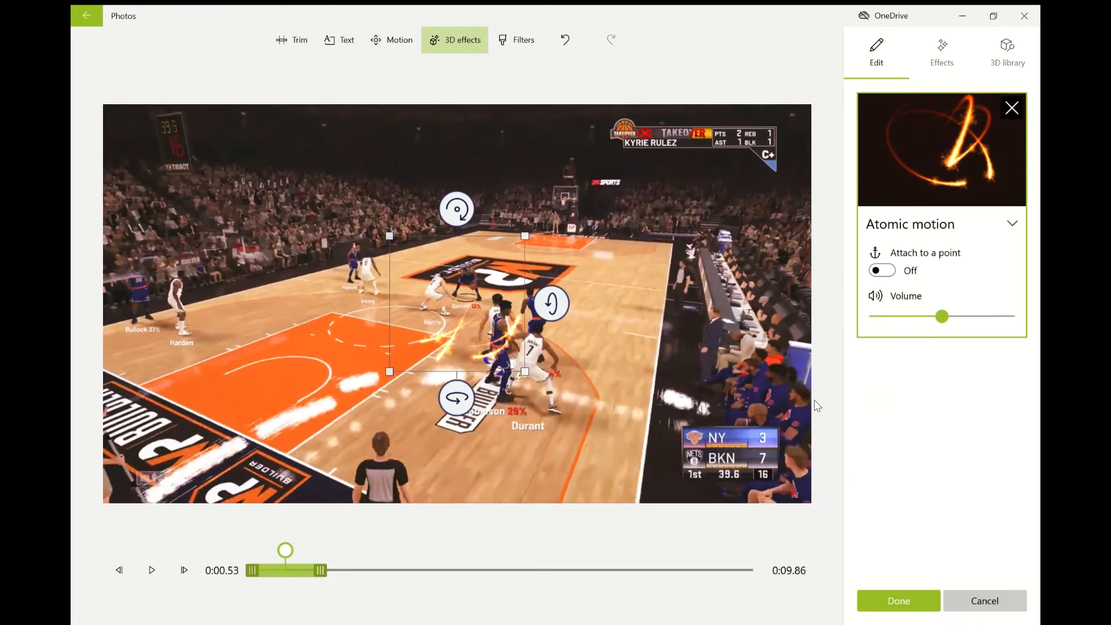
{"action": "left_click_drag", "start_coordinate": [488, 334], "coordinate": [538, 357]}
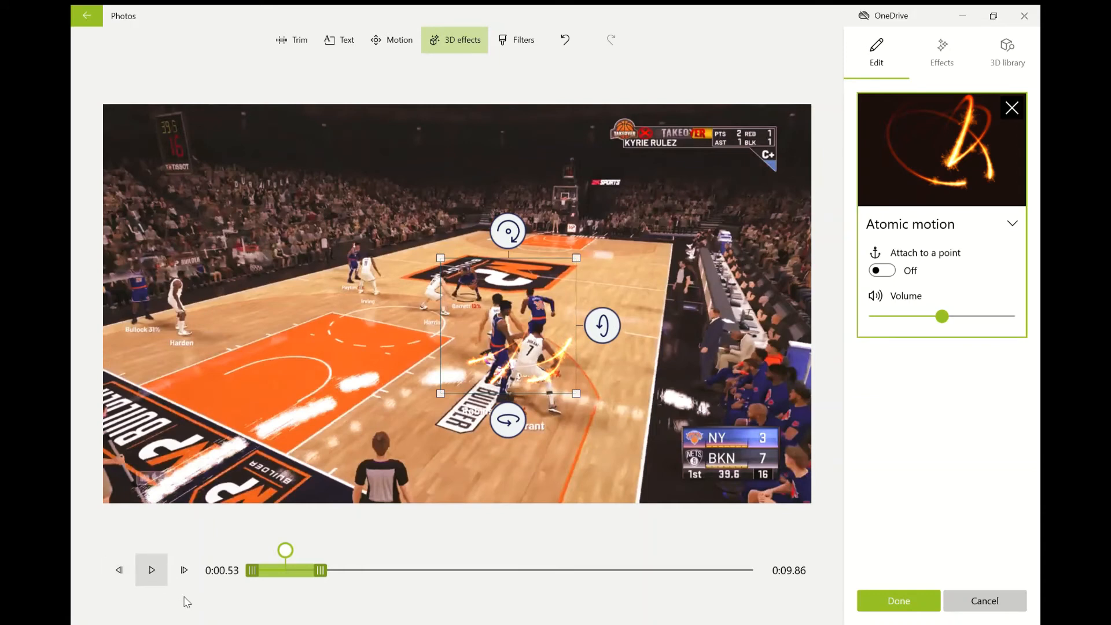
{"action": "left_click", "coordinate": [152, 571]}
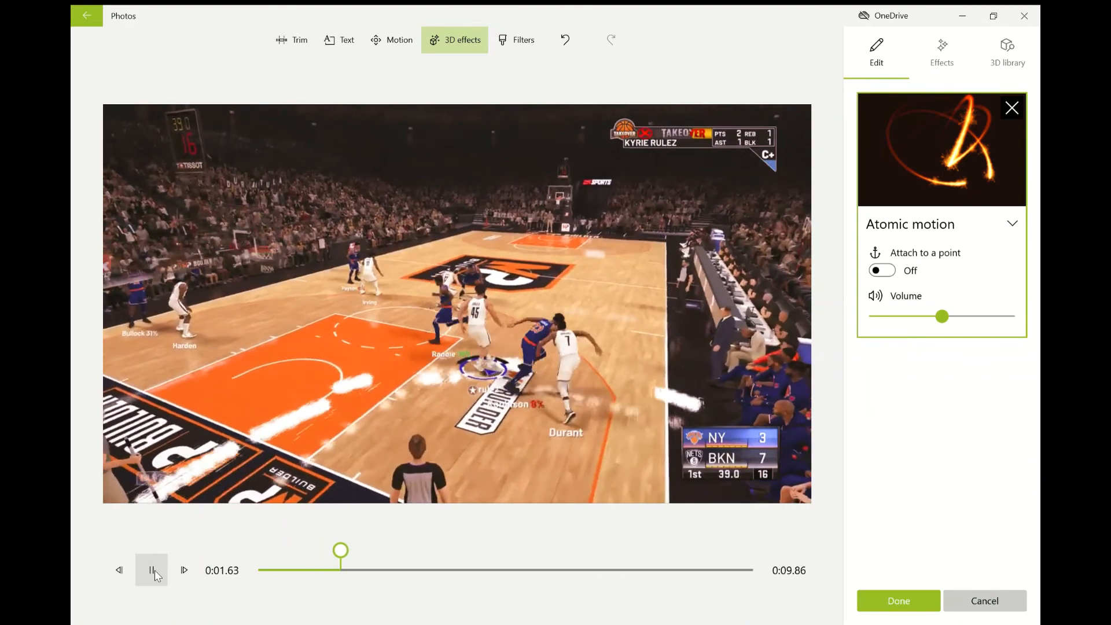
{"action": "left_click", "coordinate": [153, 570]}
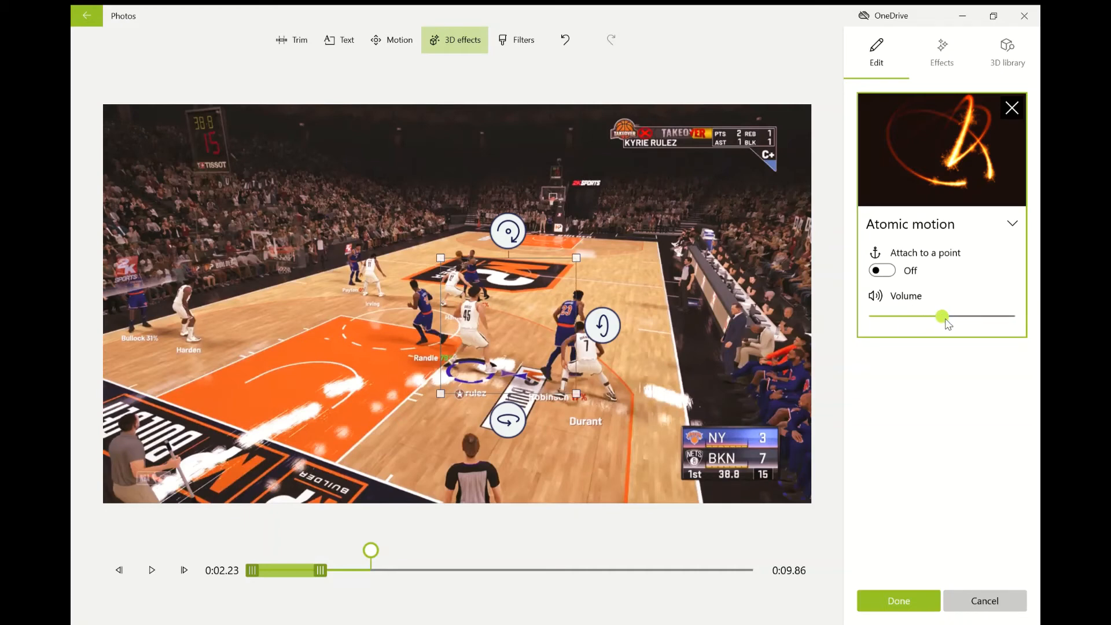
{"action": "left_click_drag", "start_coordinate": [945, 319], "coordinate": [1034, 327]}
{"action": "left_click", "coordinate": [905, 599]}
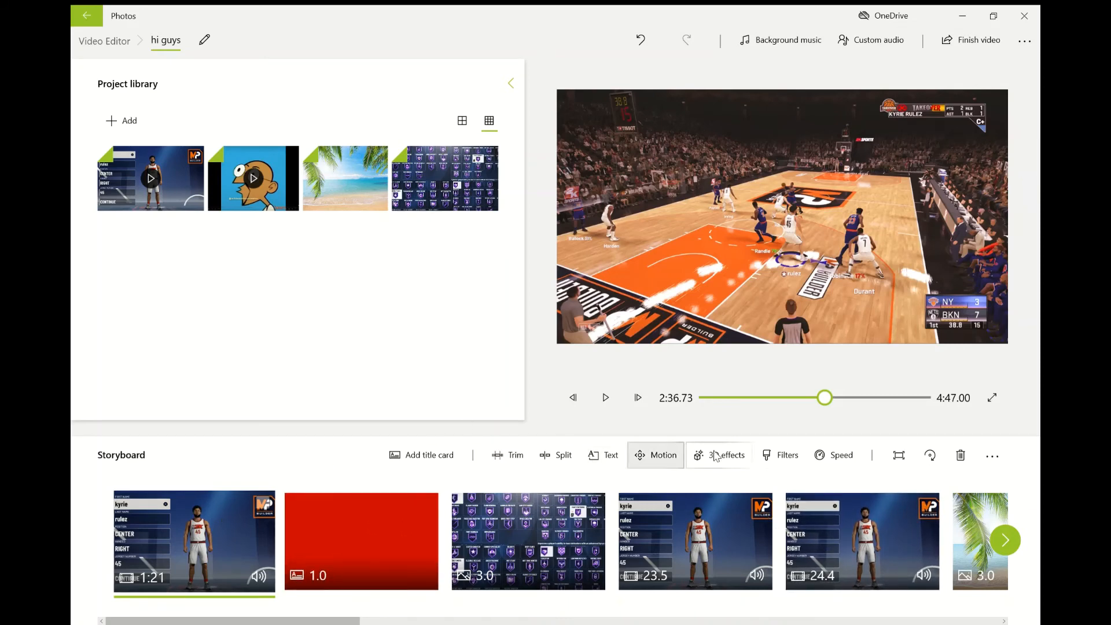
- Try the Joy filter on the first gameplay clip, settle on the Inky filter and apply it
{"action": "left_click", "coordinate": [778, 455]}
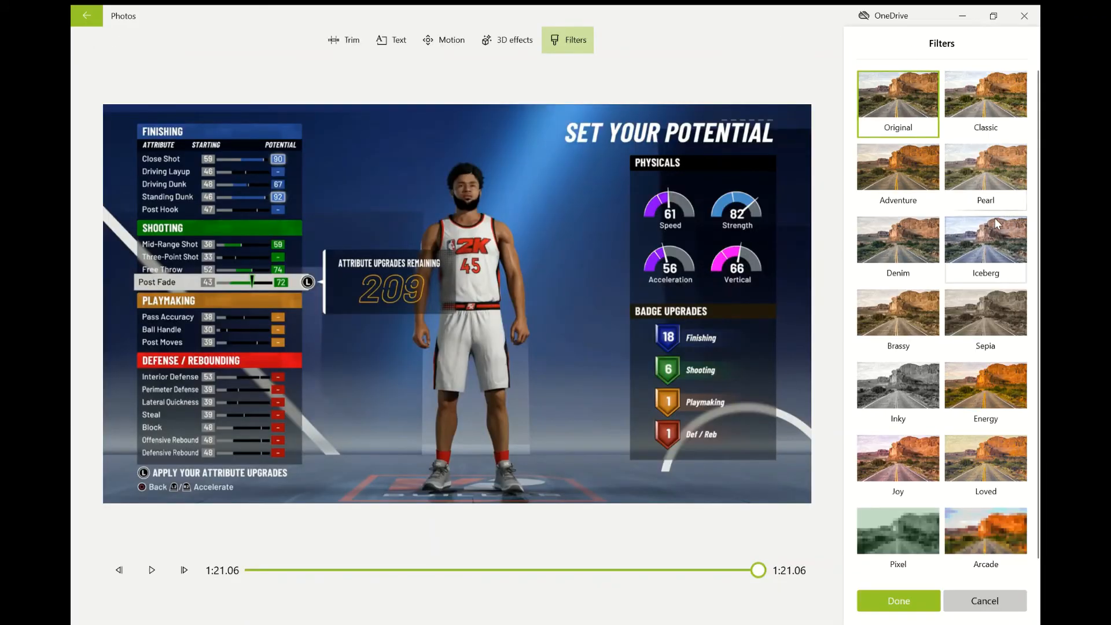
{"action": "left_click", "coordinate": [898, 452]}
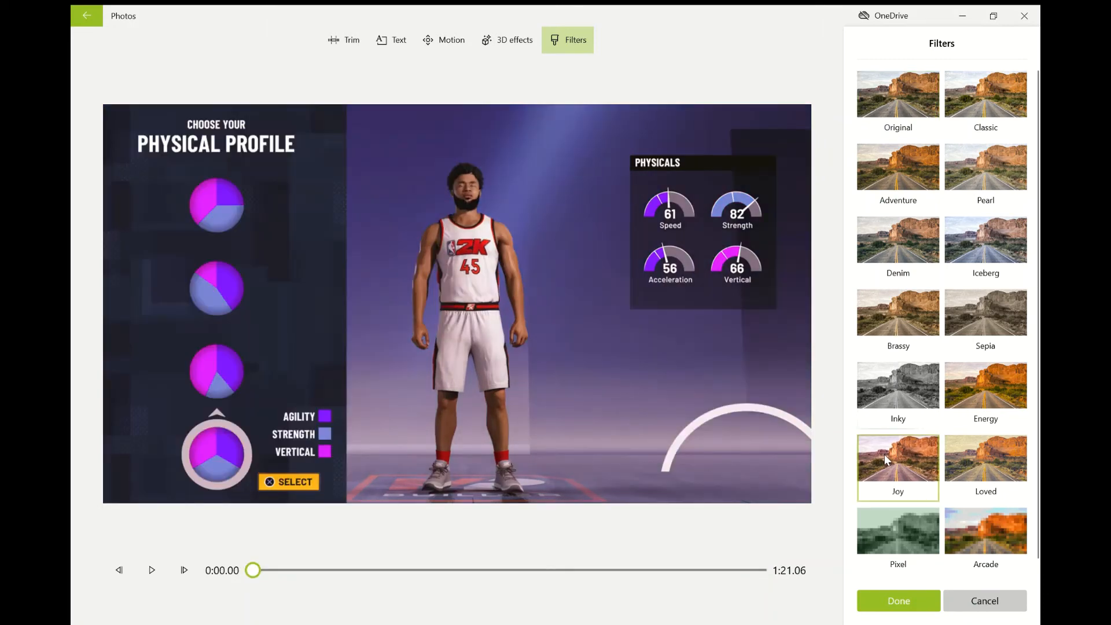
{"action": "left_click", "coordinate": [906, 419]}
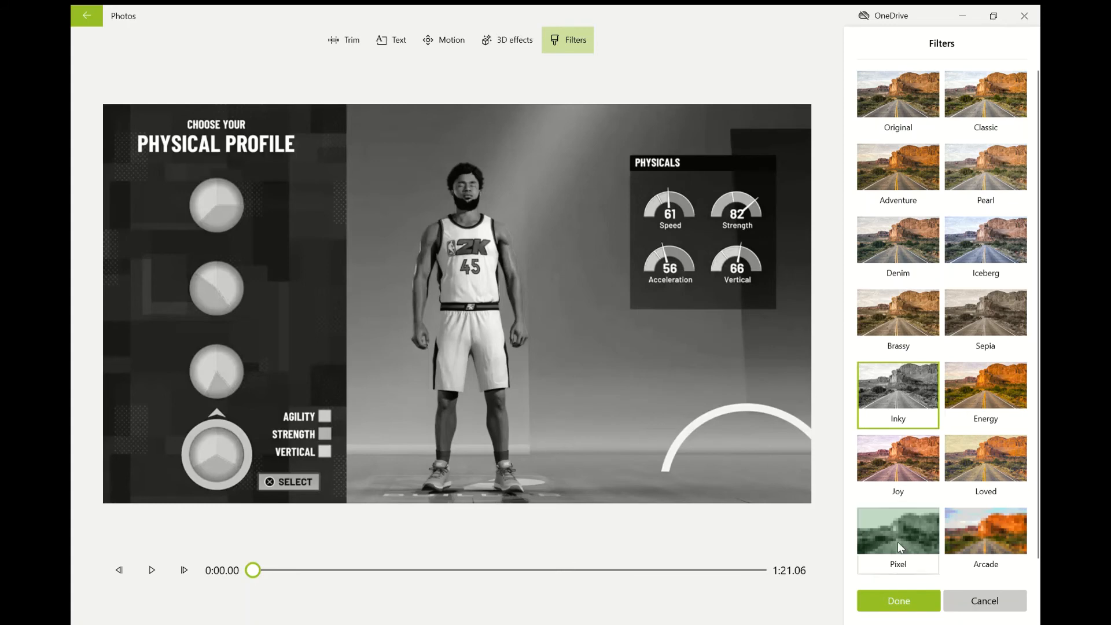
{"action": "left_click", "coordinate": [904, 593]}
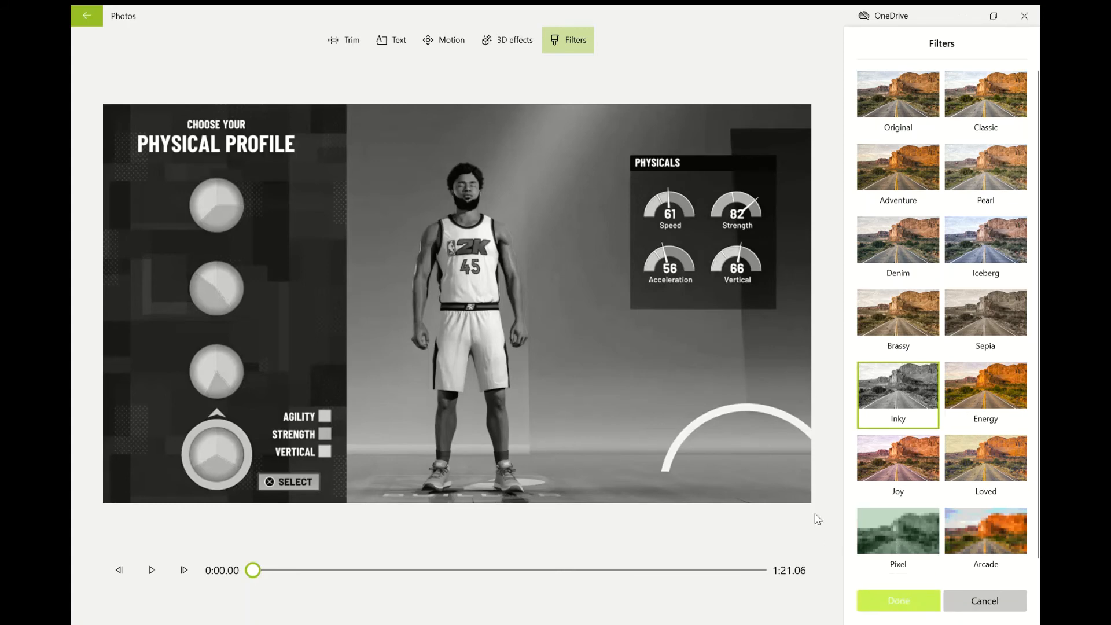
{"action": "left_click", "coordinate": [896, 601]}
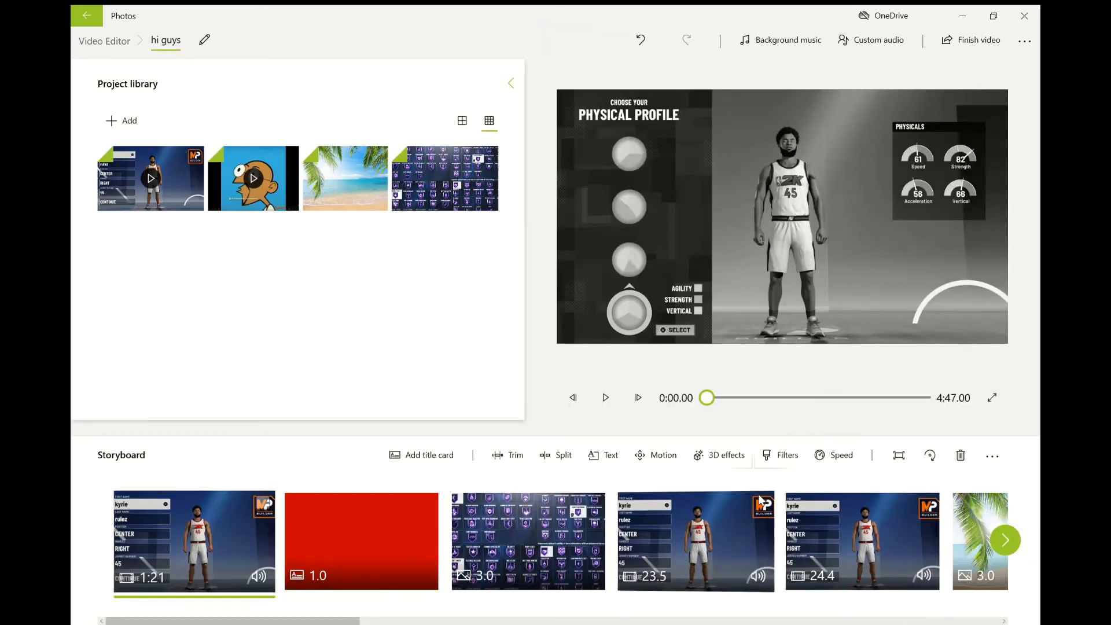
- Set the first gameplay clip's playback speed to 2x
{"action": "left_click", "coordinate": [841, 460]}
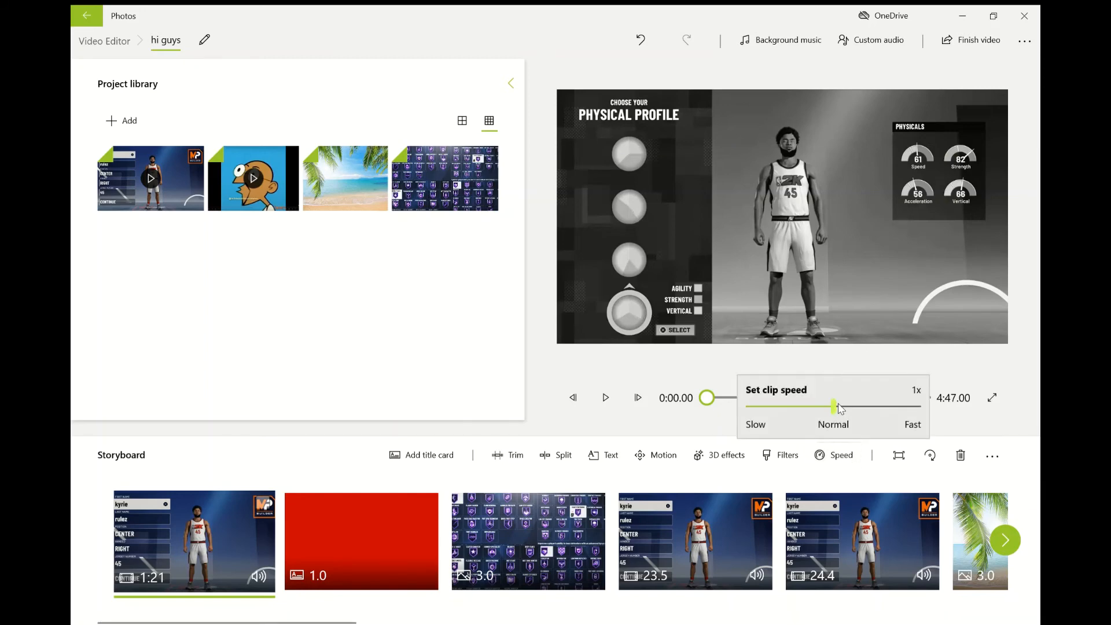
{"action": "left_click_drag", "start_coordinate": [840, 410], "coordinate": [871, 408]}
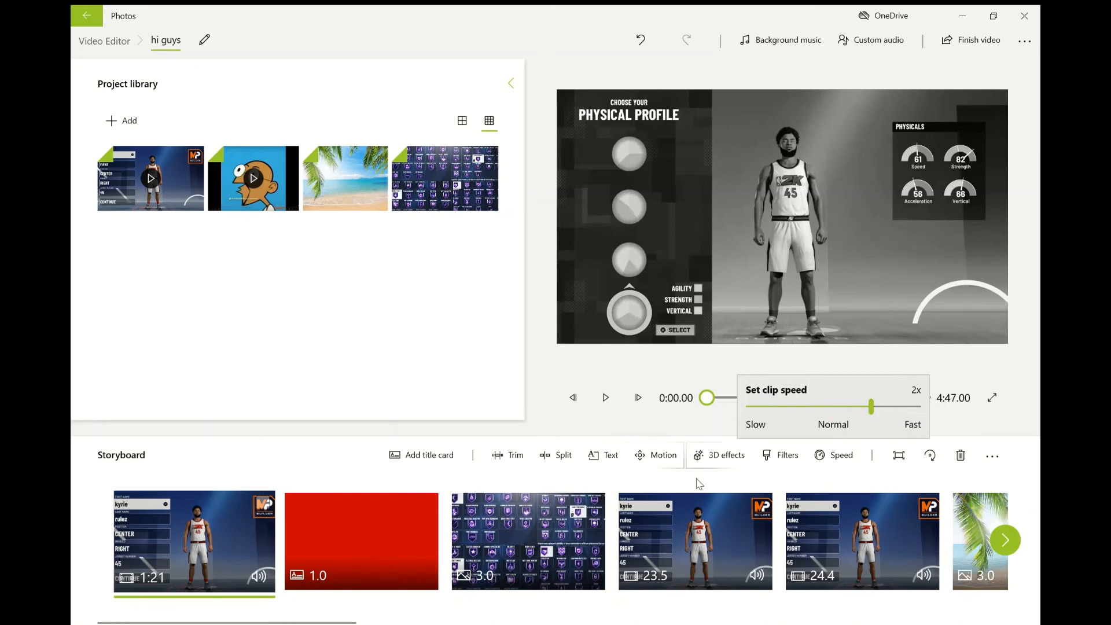
{"action": "left_click", "coordinate": [771, 480]}
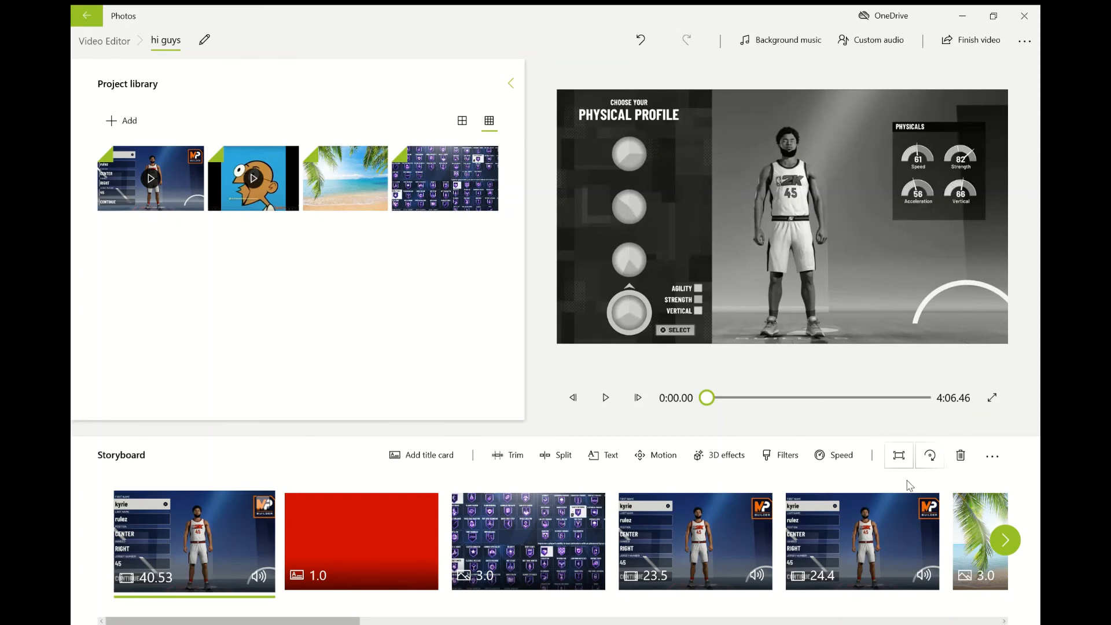
- Rotate the first gameplay clip through four successive 90-degree clockwise turns, back to its upright orientation
{"action": "left_click", "coordinate": [931, 457]}
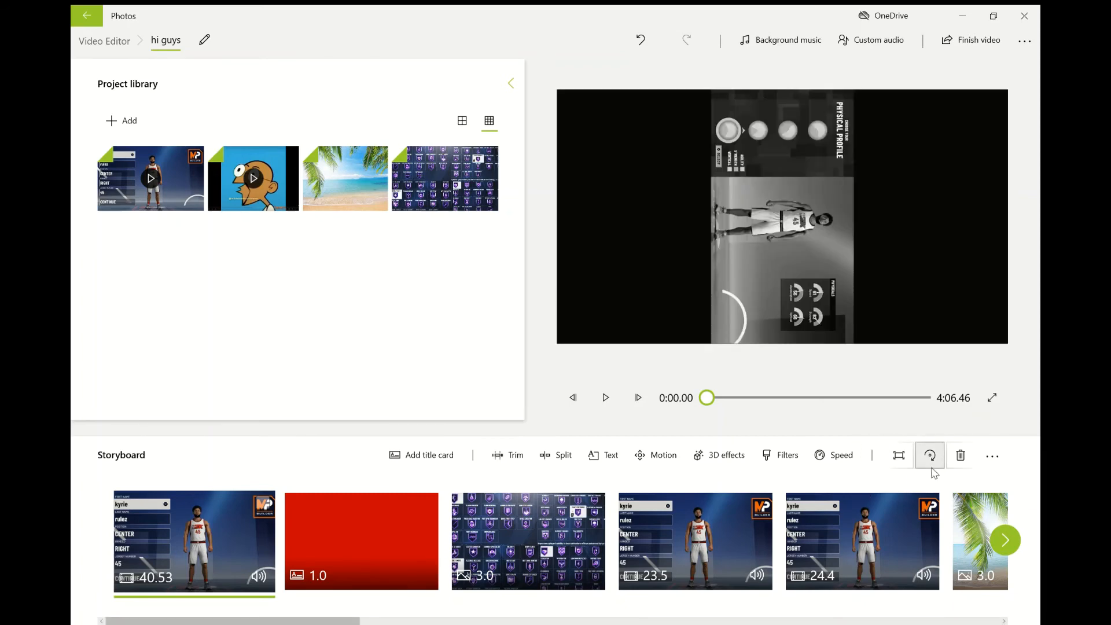
{"action": "left_click", "coordinate": [938, 463]}
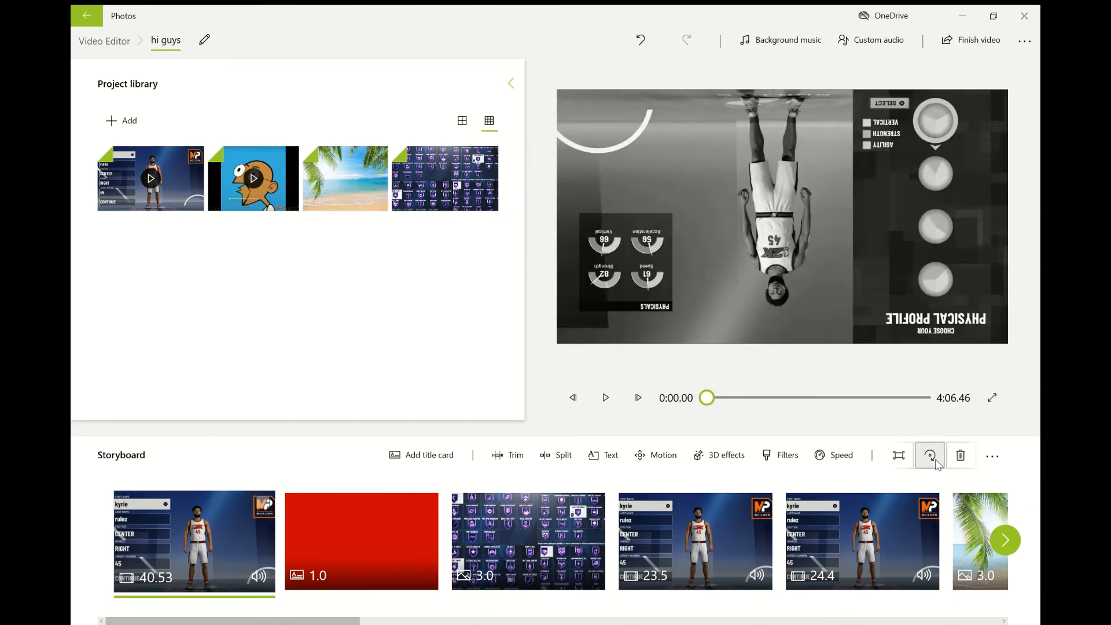
{"action": "left_click", "coordinate": [930, 457]}
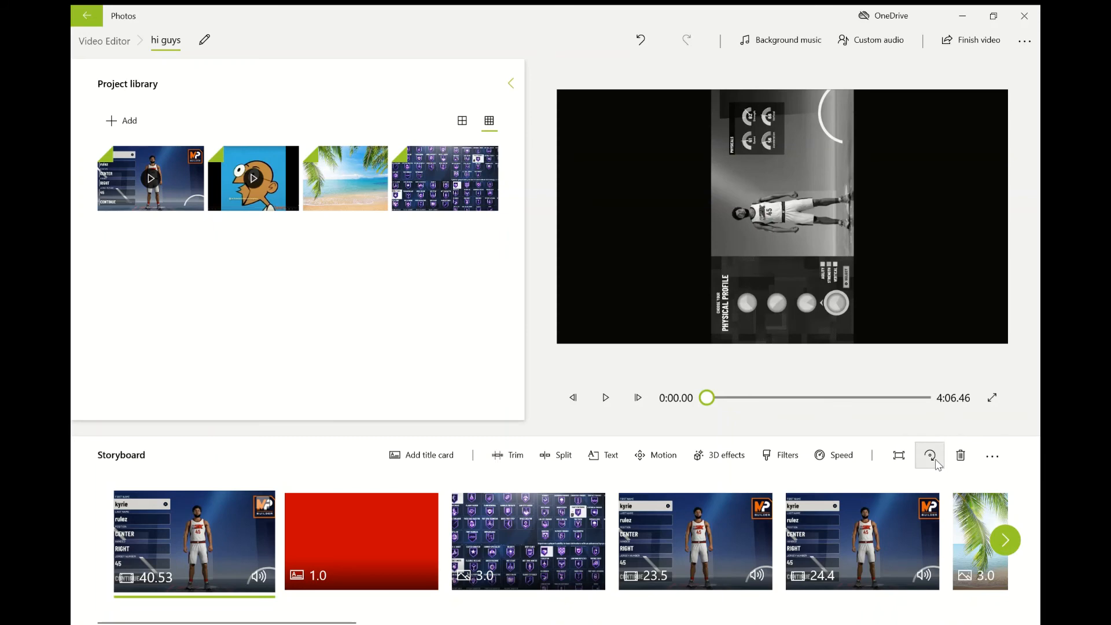
{"action": "left_click", "coordinate": [935, 459]}
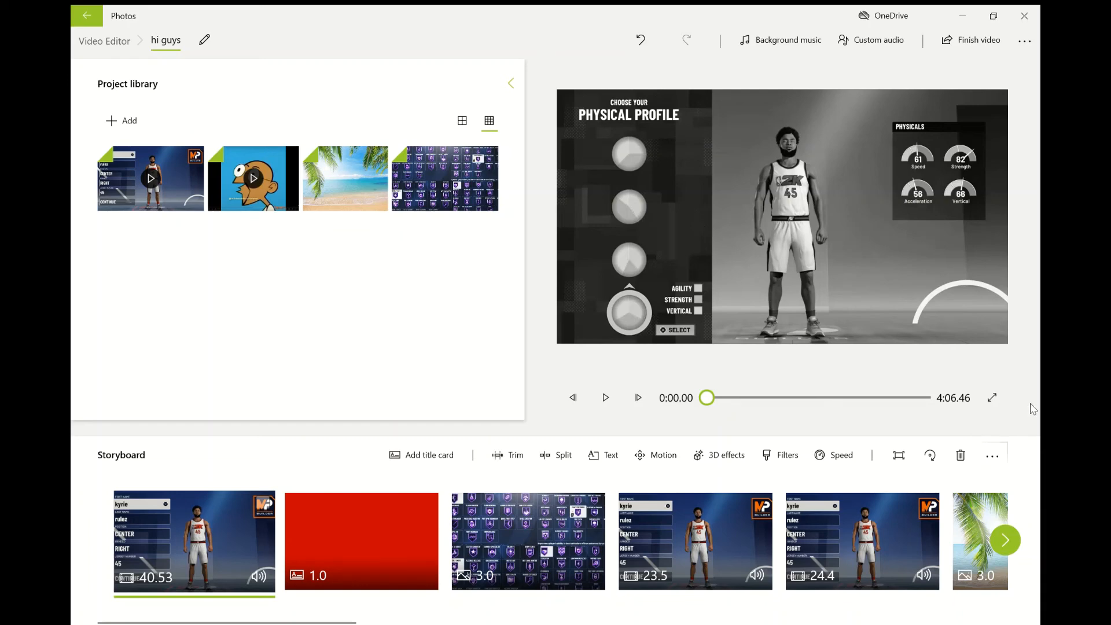
- Export the finished video at High 1080p quality, reviewing the extra encoding options and keeping hardware-accelerated encoding on
{"action": "left_click", "coordinate": [989, 47]}
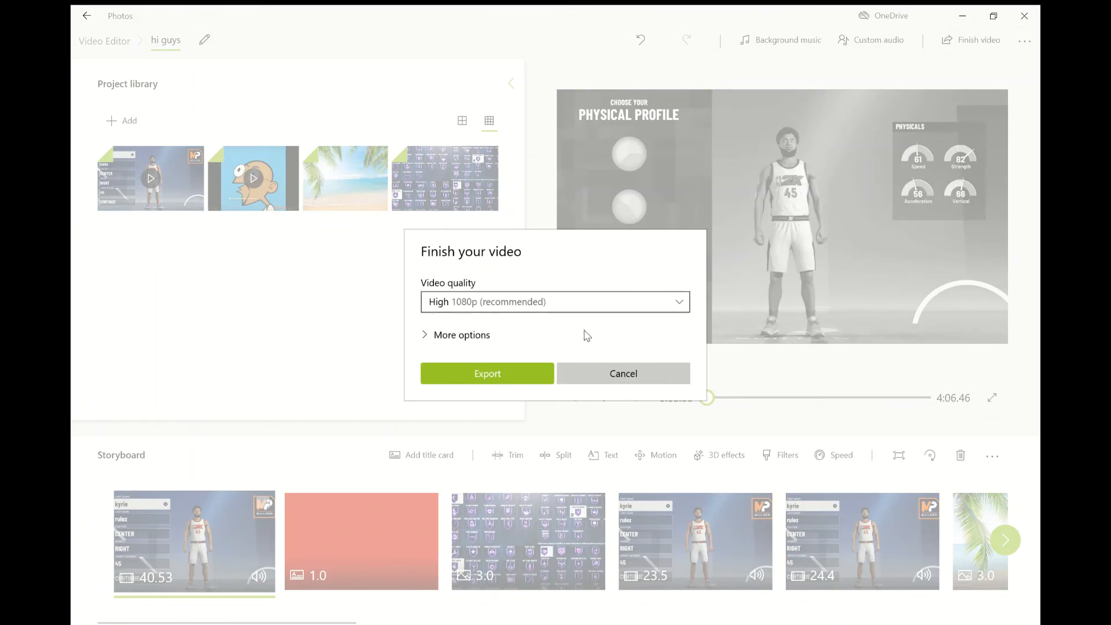
{"action": "left_click", "coordinate": [530, 301]}
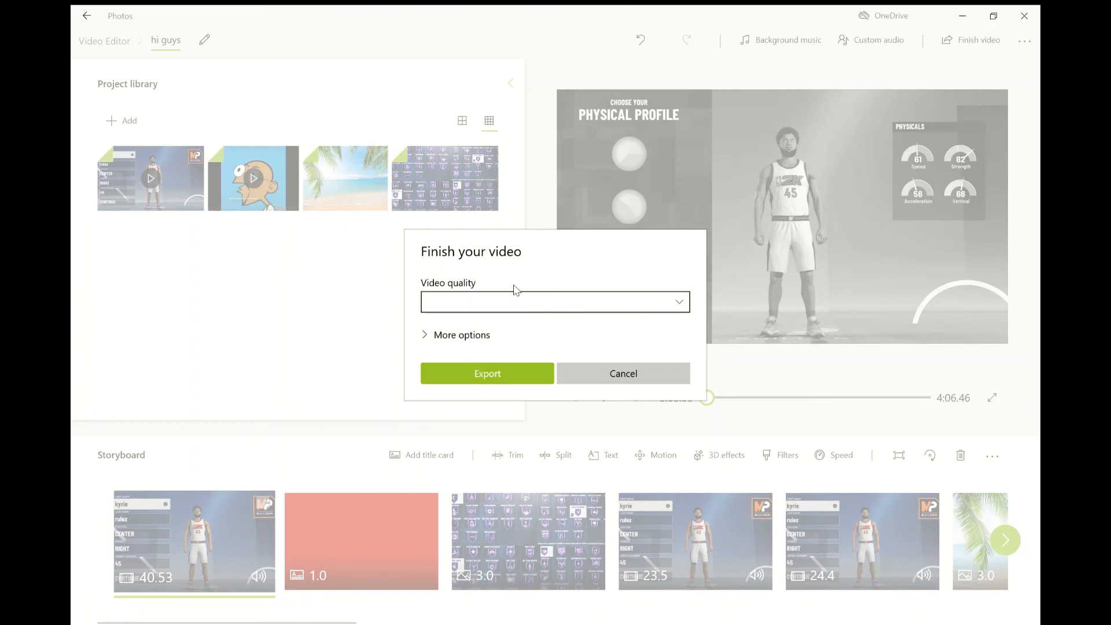
{"action": "left_click", "coordinate": [428, 336]}
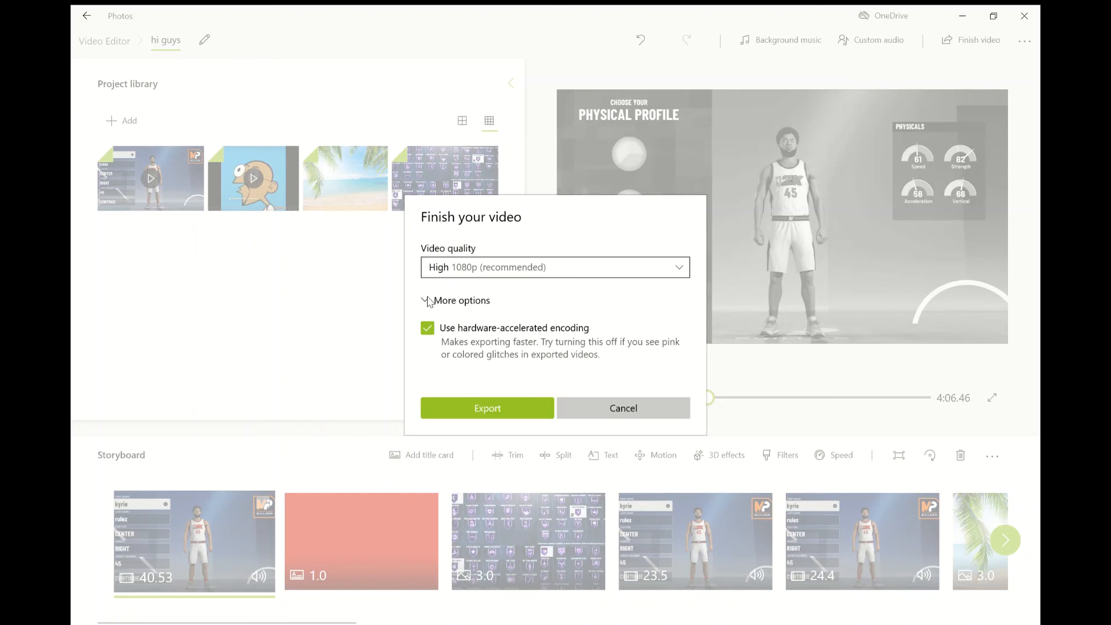
{"action": "left_click", "coordinate": [429, 300]}
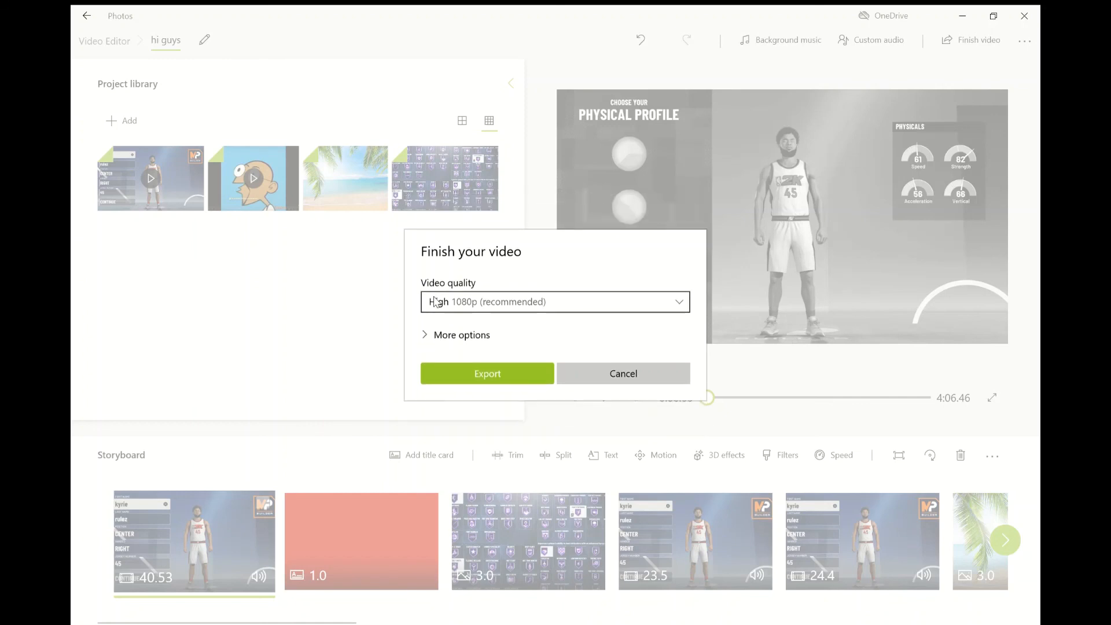
{"action": "left_click", "coordinate": [463, 375]}
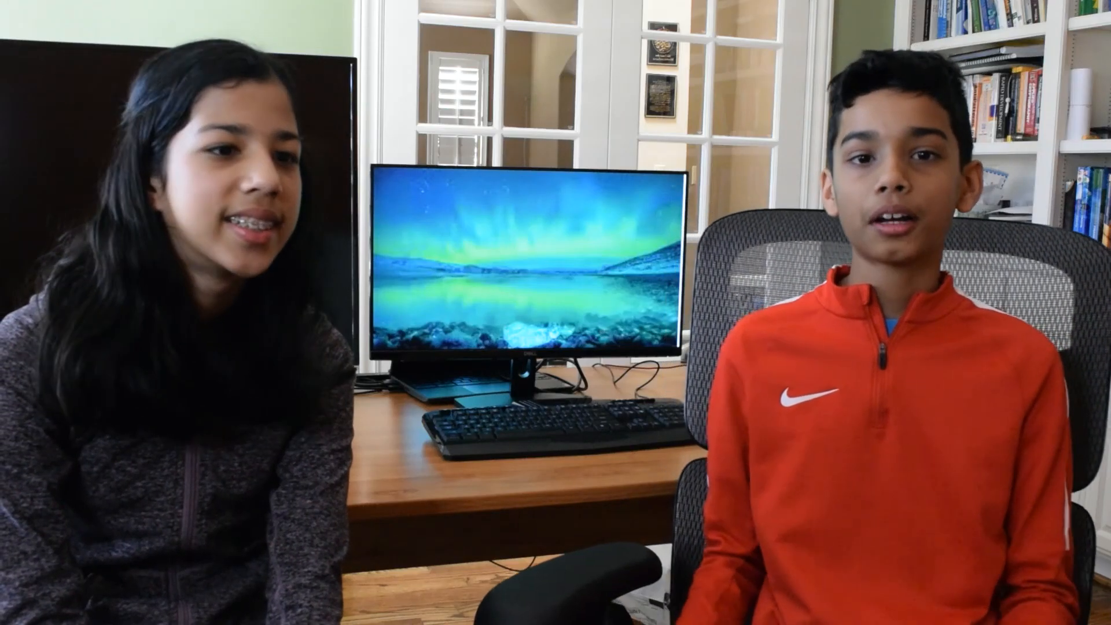